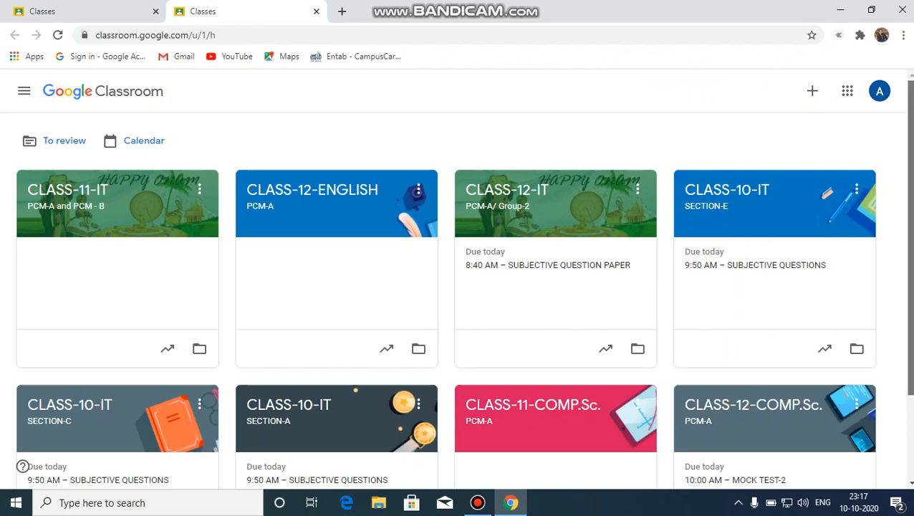
Open the turned-in student work for the SUBJECTIVE QUESTIONS assignment under HALF YEARLY EXAMINATION in the CLASS-10-IT SECTION-A class
scroll(355, 307, down, 1)
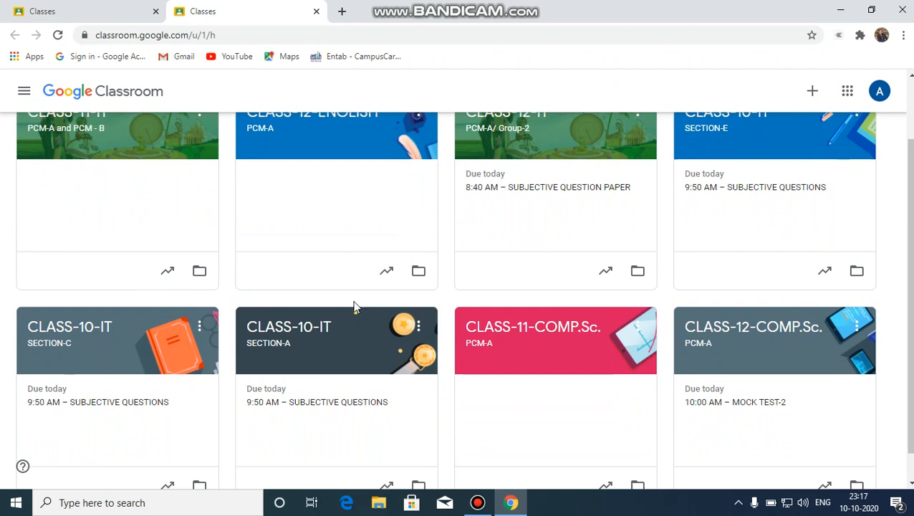
click(316, 329)
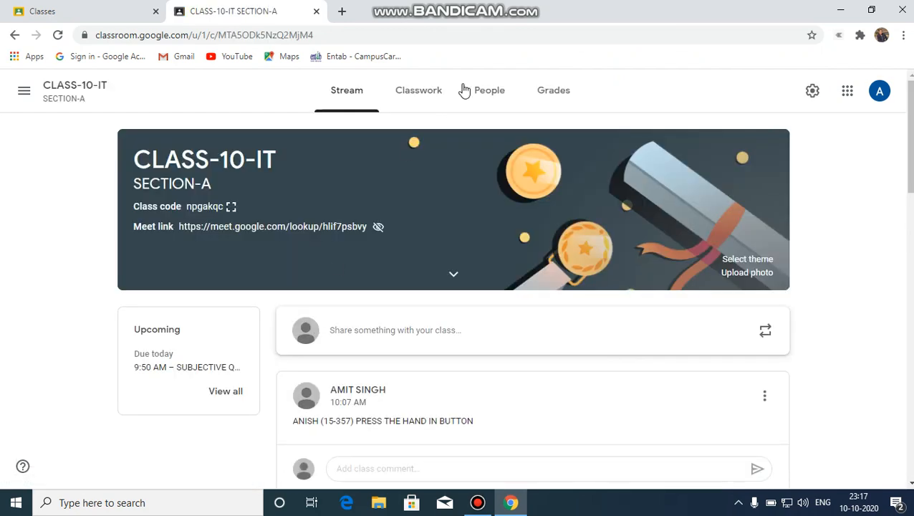
click(443, 94)
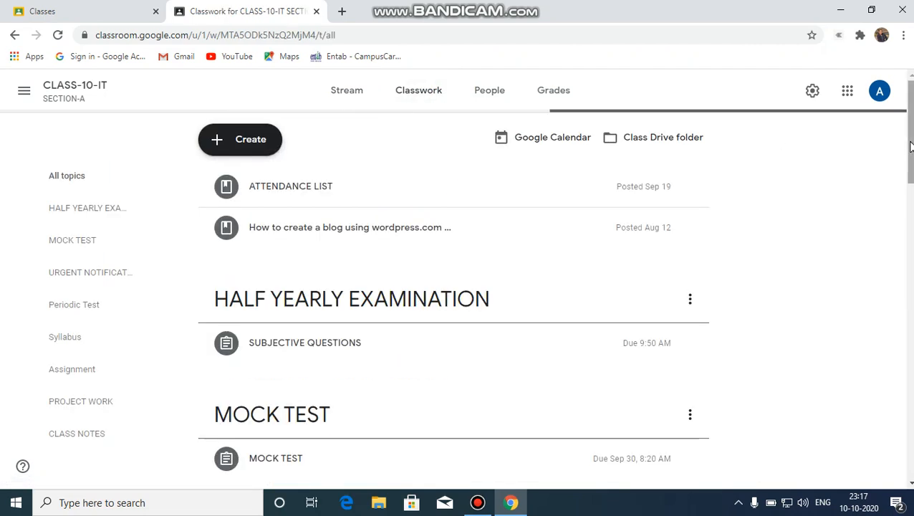
scroll(908, 146, down, 1)
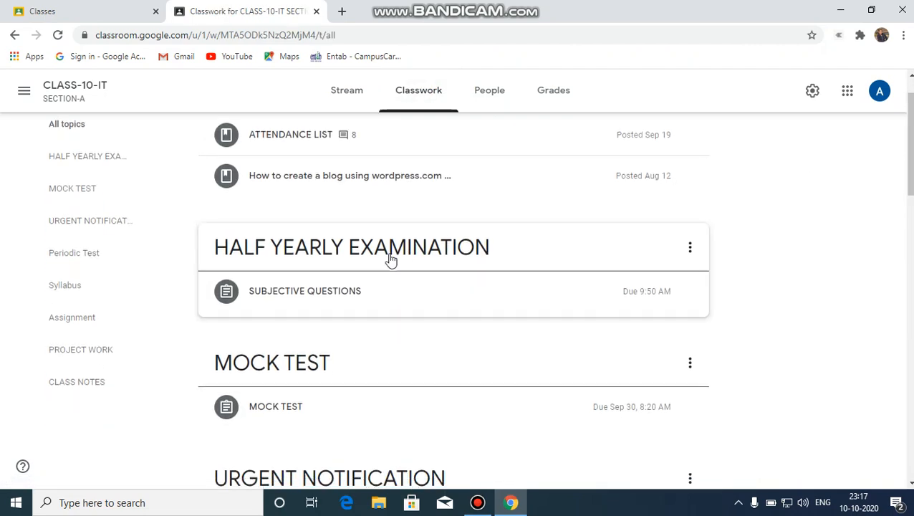
click(359, 288)
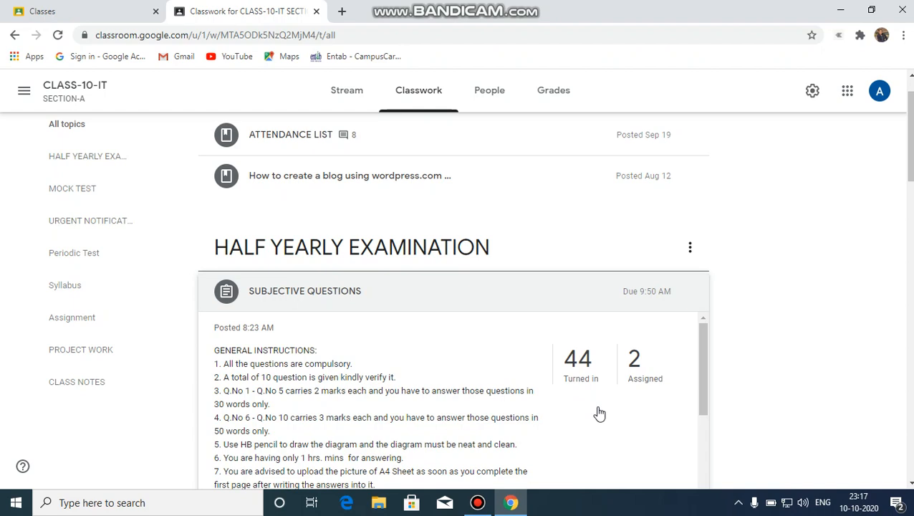
click(581, 373)
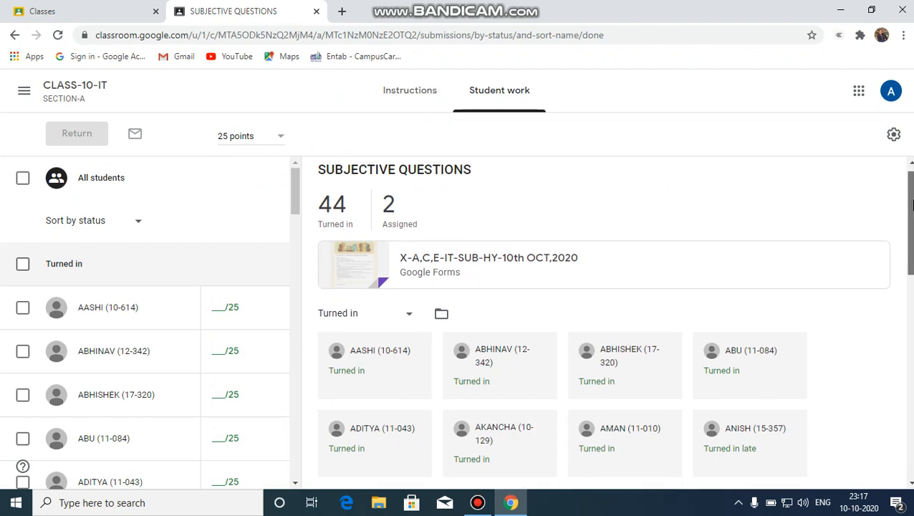
Find the turned-in submission containing the CamScanner 10-10-2020 PDF and open it for grading
scroll(906, 235, down, 3)
scroll(902, 247, down, 2)
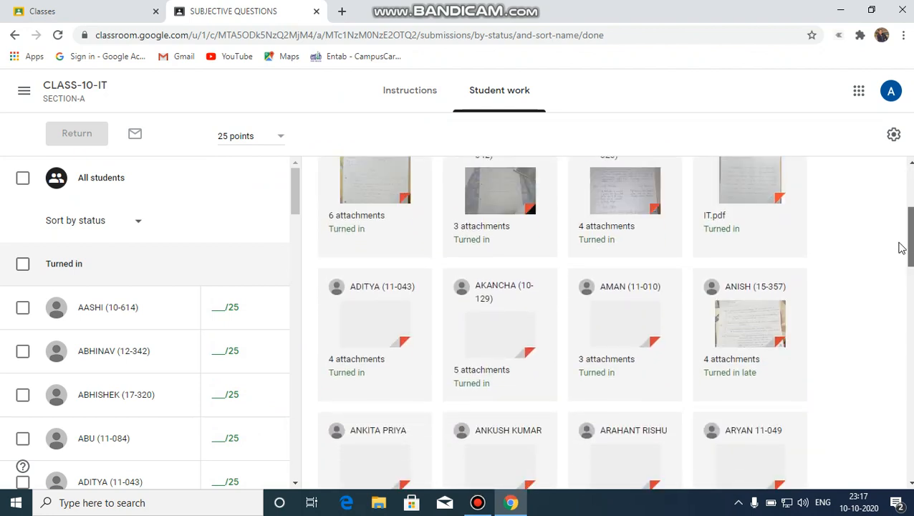
scroll(896, 272, down, 2)
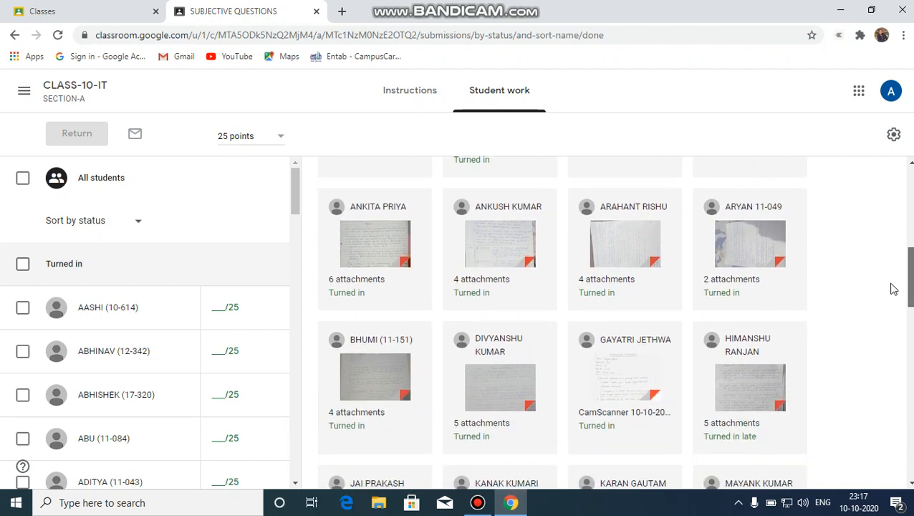
scroll(892, 291, down, 1)
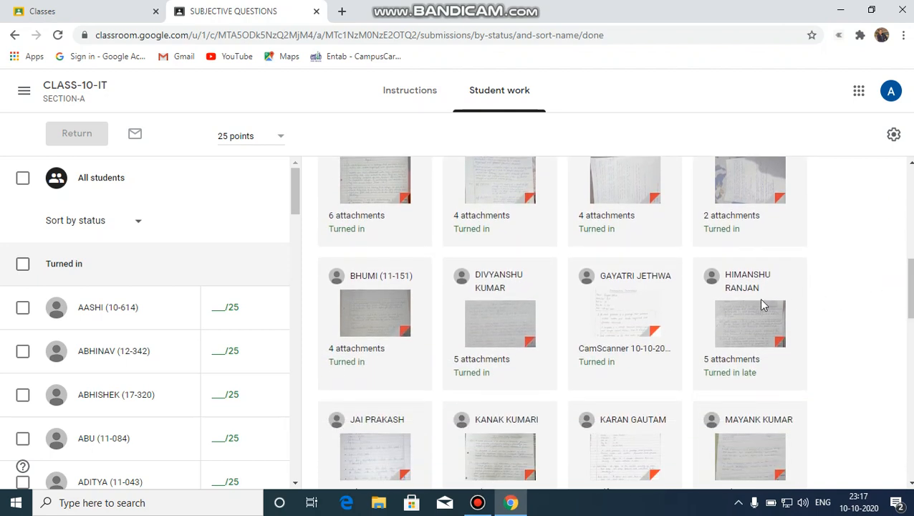
click(633, 317)
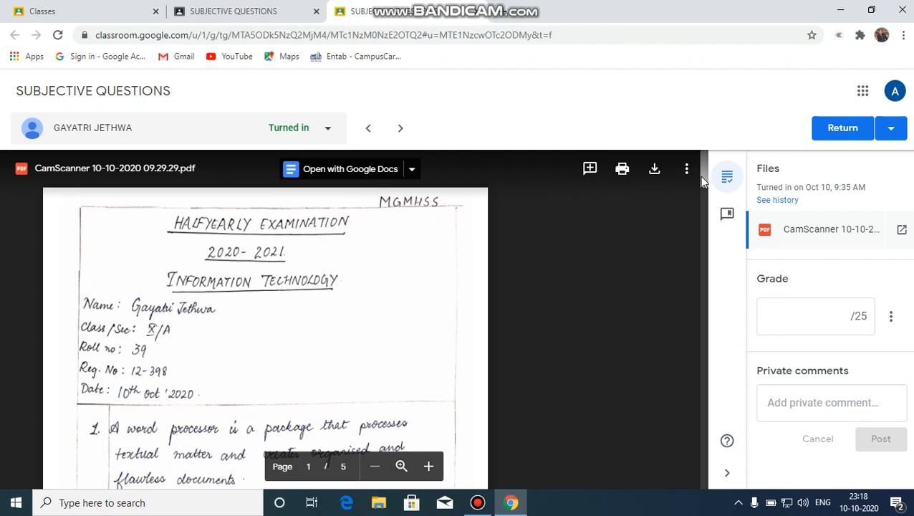
Highlight the first line of answer 1 and post the comment "SPELLING MISTAKE 1/2" on it
click(590, 180)
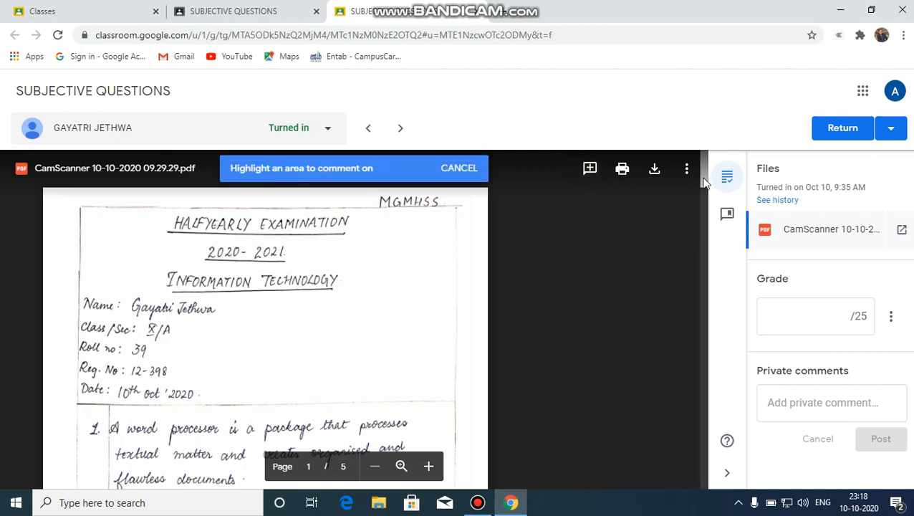
drag(704, 183, 706, 201)
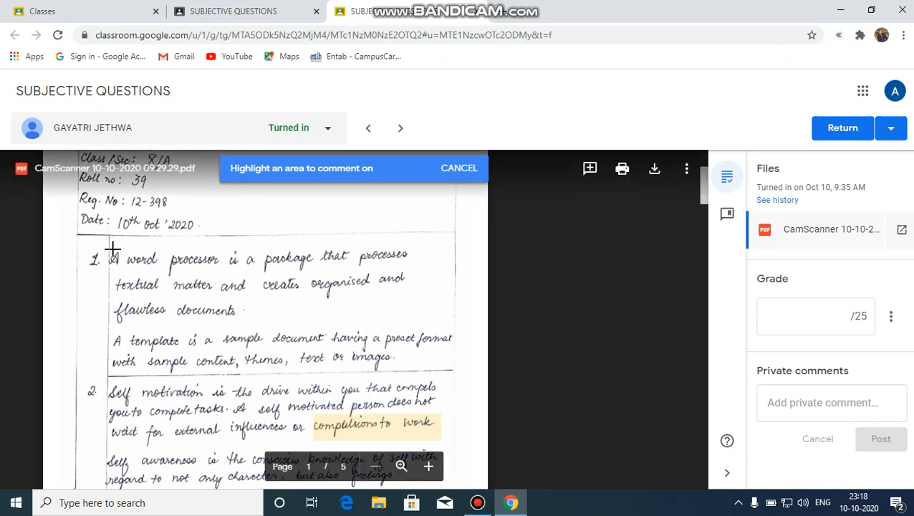
drag(112, 248, 409, 264)
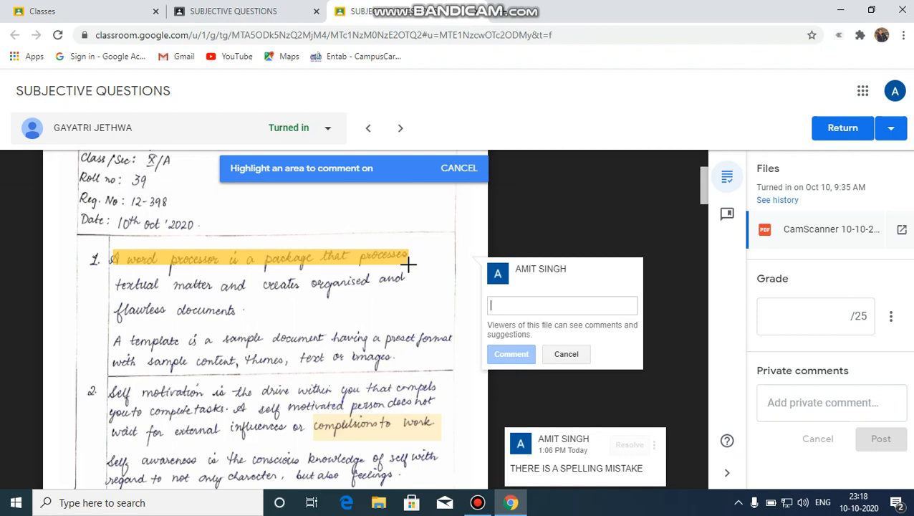
text(SPEE)
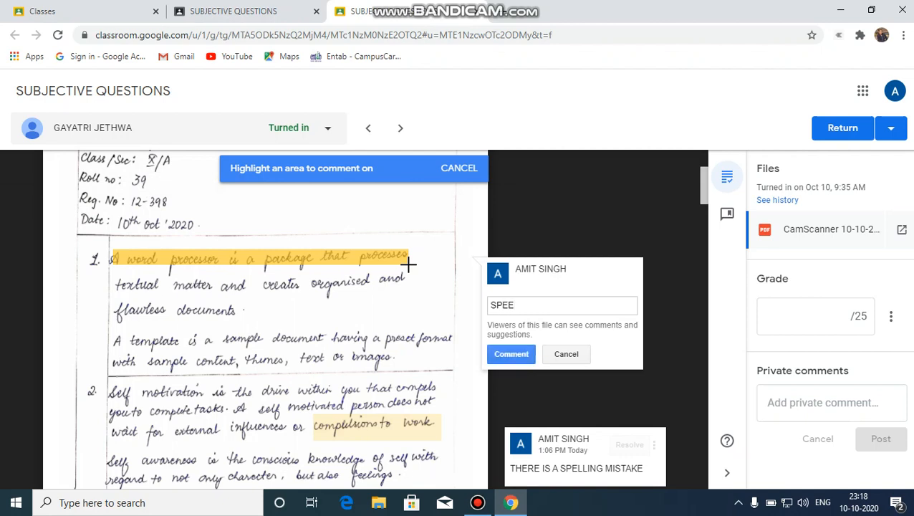
key(BackSpace)
text(LLING MISTA)
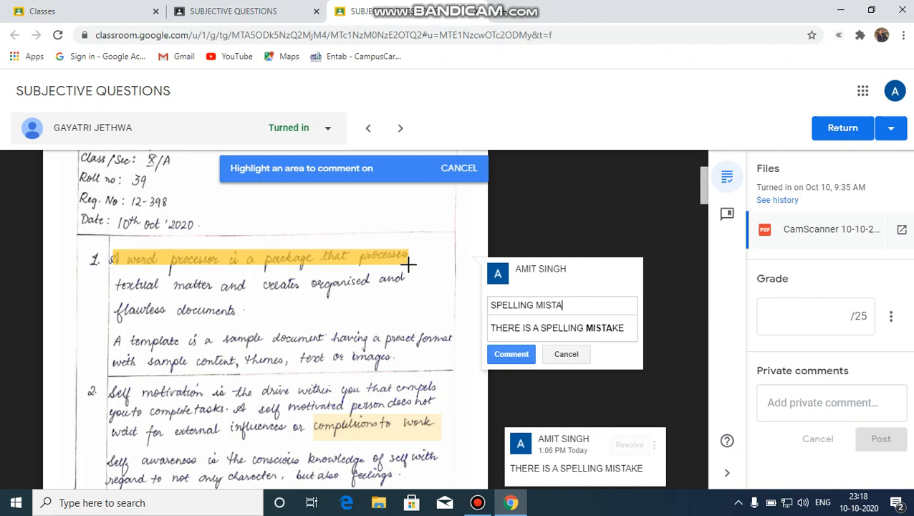
text(KE)
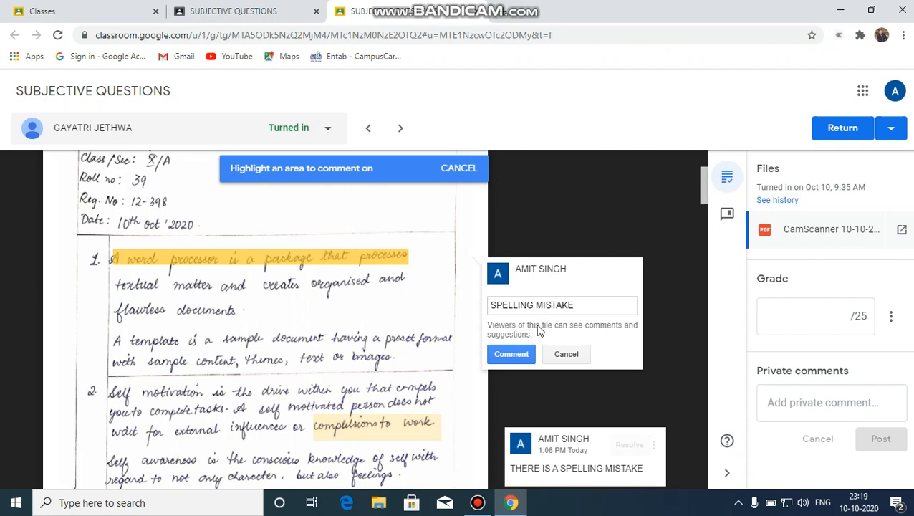
text(1/2)
click(510, 354)
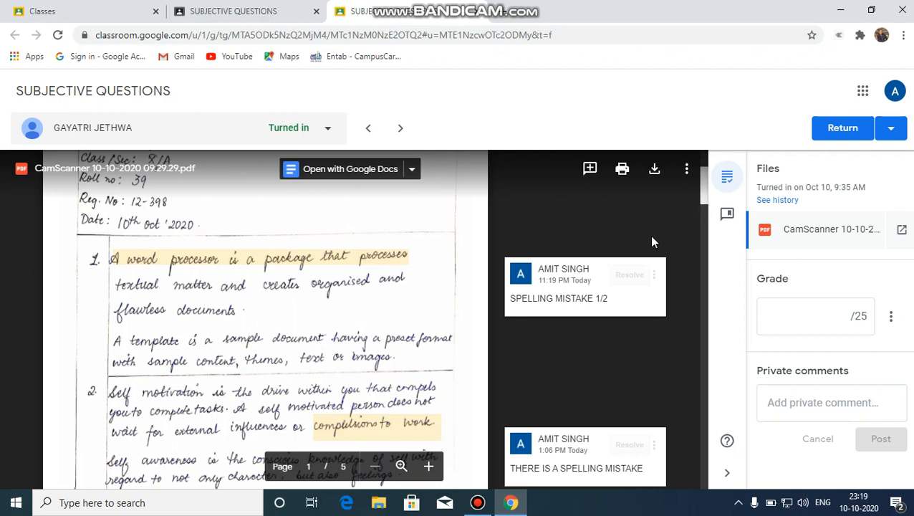
Add the "SPELLING MISTAKE 1/2" comment to the comment bank and display the bank
click(654, 276)
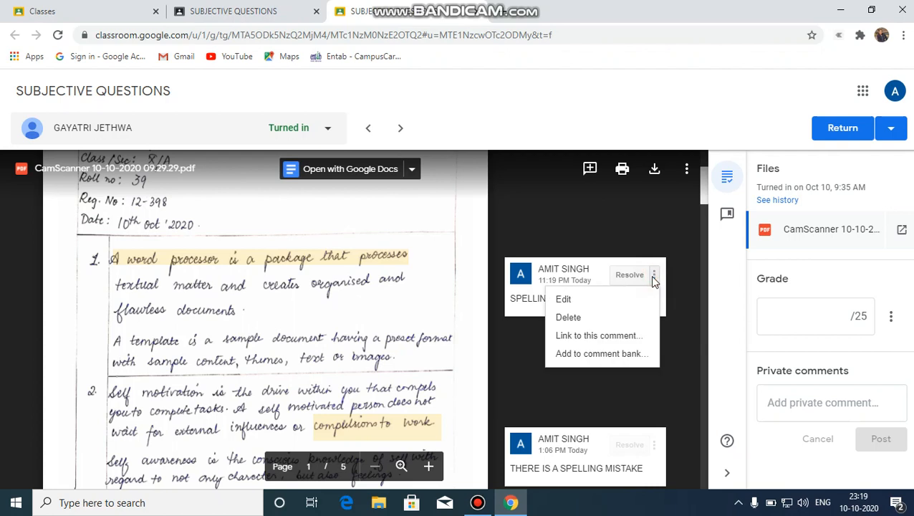
click(589, 356)
click(578, 329)
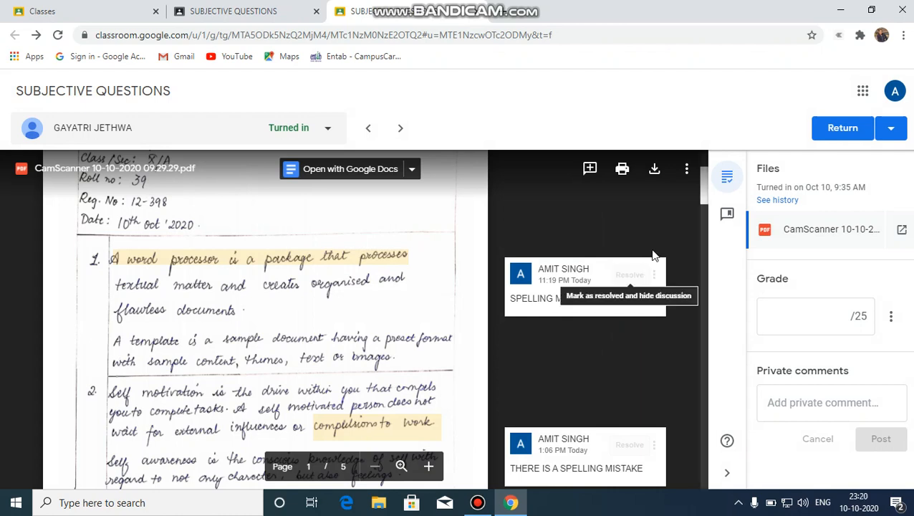
click(728, 217)
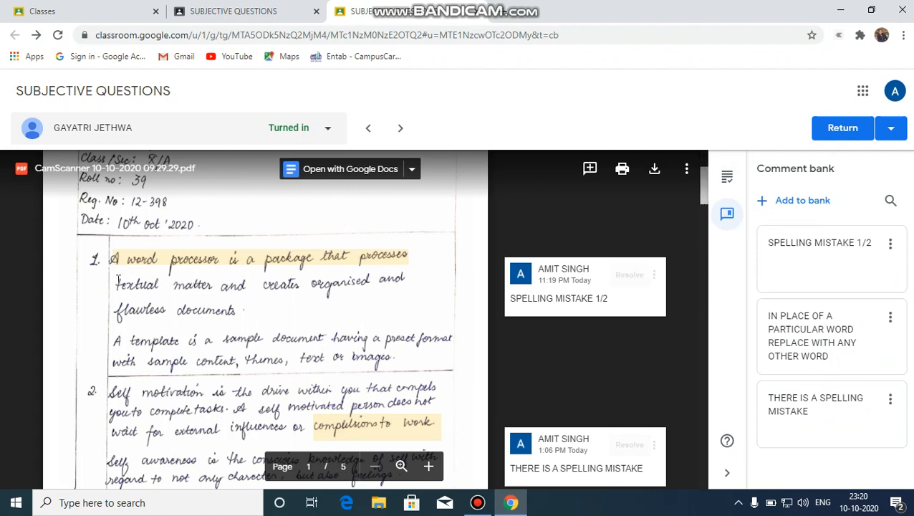
Highlight the rest of answer 1, below its first line, and post the comment "2/2" on it
click(590, 170)
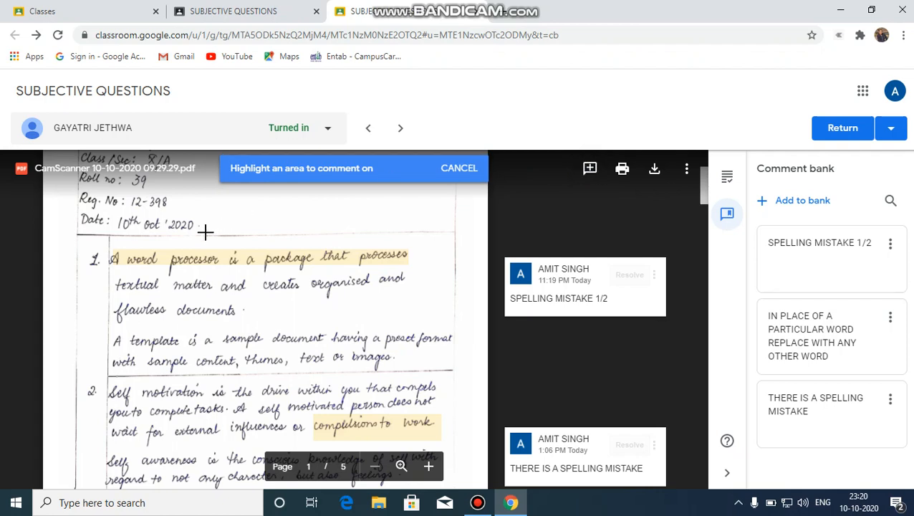
drag(115, 278, 431, 361)
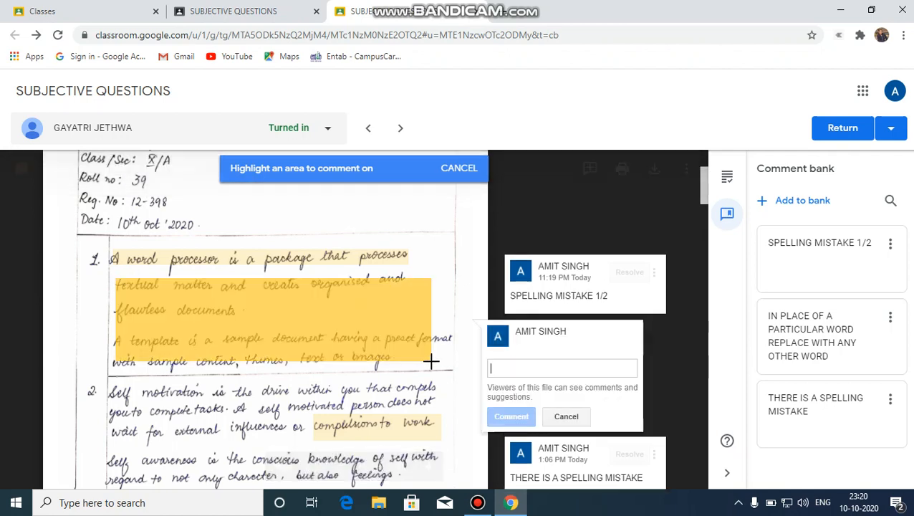
click(532, 373)
text(1/2)
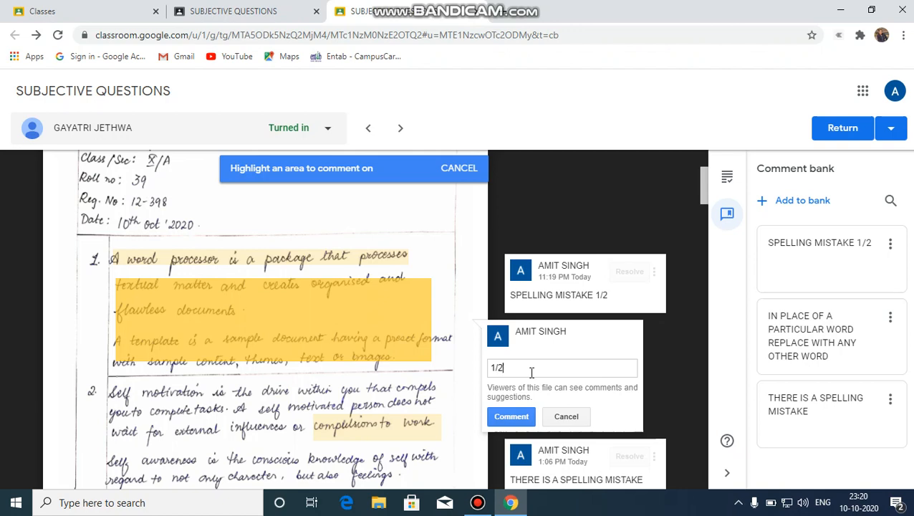
key(BackSpace)
key(BackSpace)
key(BackSpace)
text(2/2)
click(513, 417)
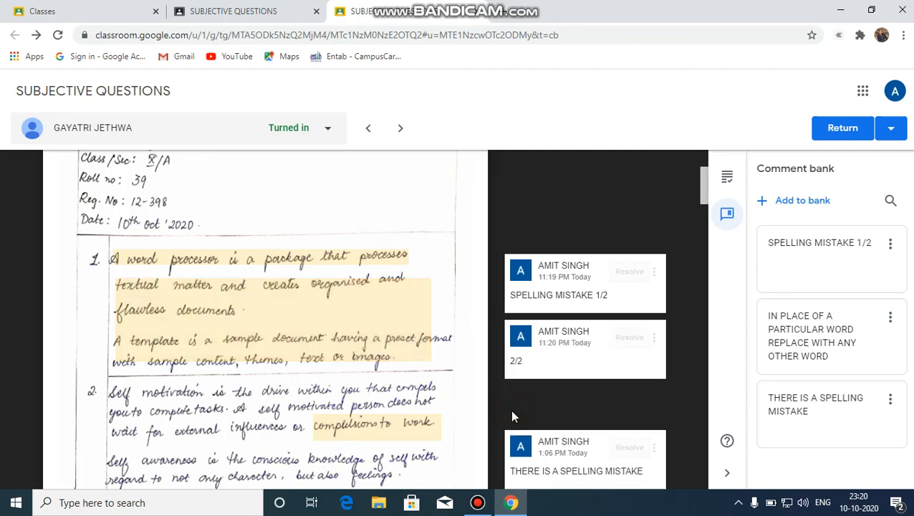
Add the "2/2" comment on answer 1 to the comment bank
click(654, 338)
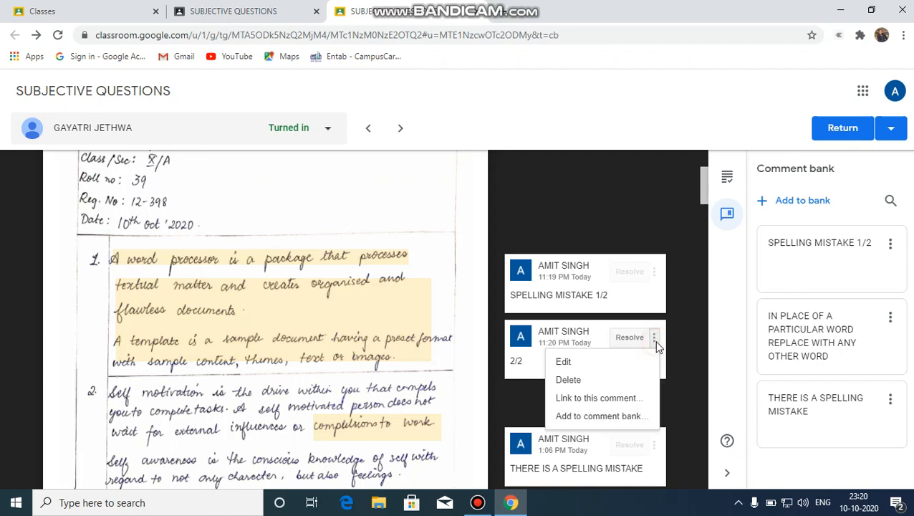
click(584, 417)
click(573, 333)
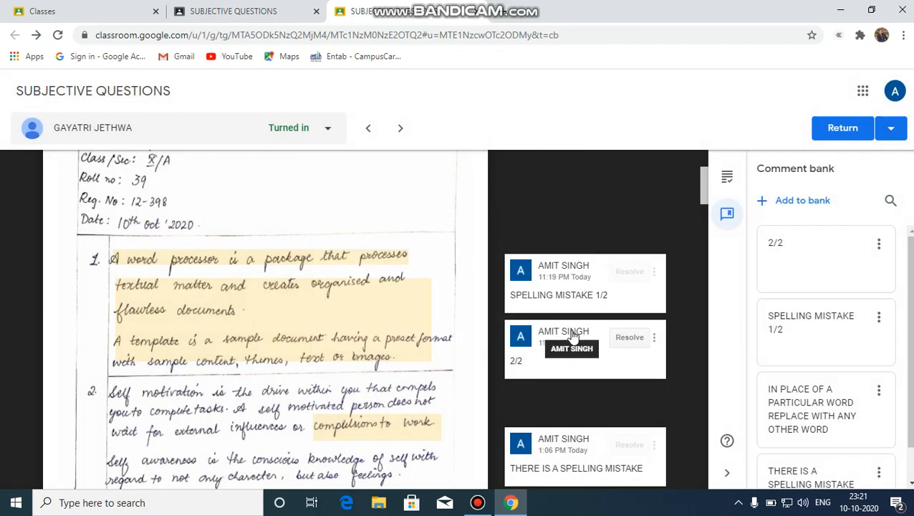
Edit the comment on answer 1's first line to read "SPELLING MISTAKE" and save the change
click(655, 273)
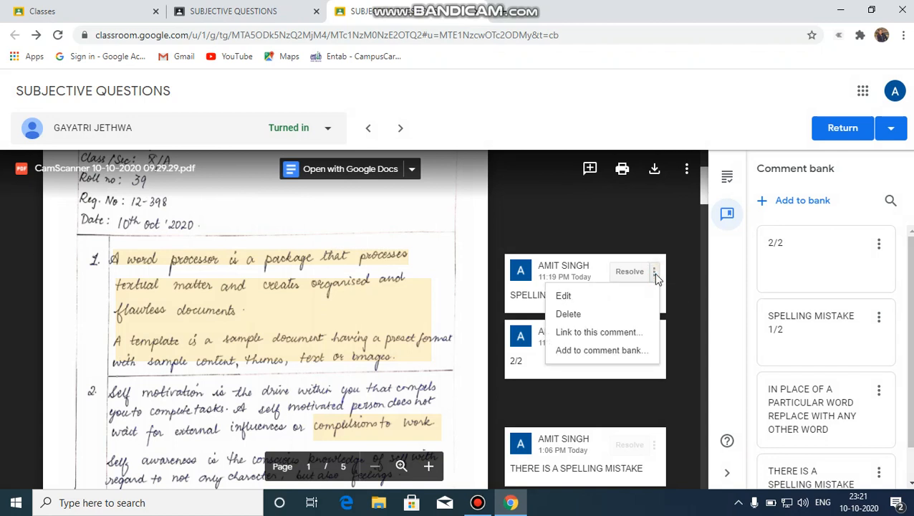
click(613, 303)
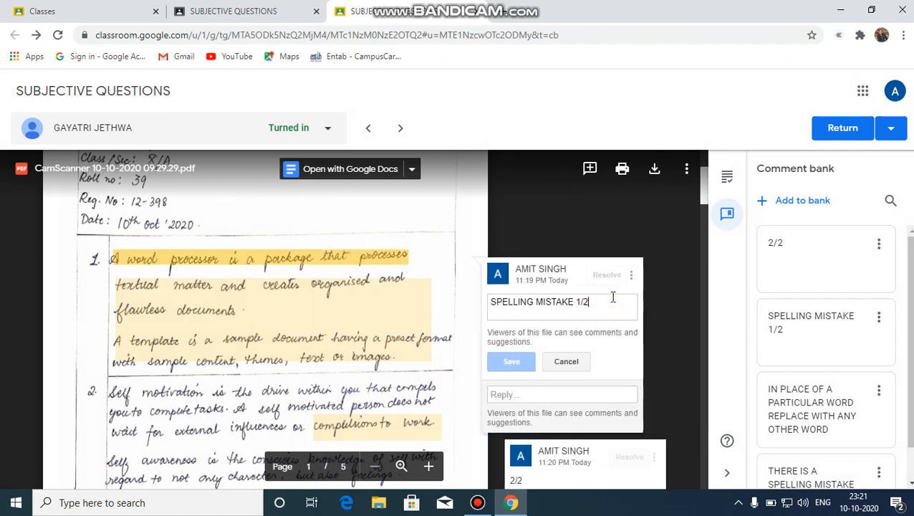
key(BackSpace)
key(BackSpace)
key(BackSpace)
key(BackSpace)
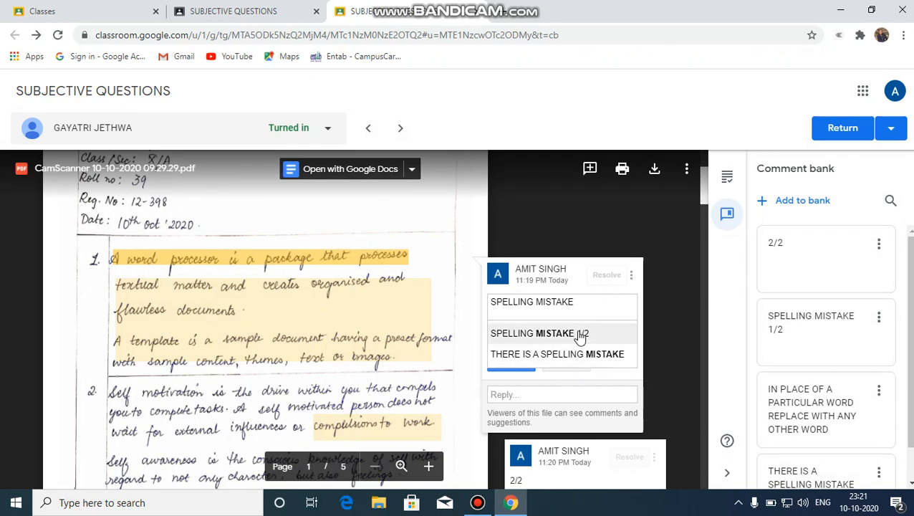
click(569, 240)
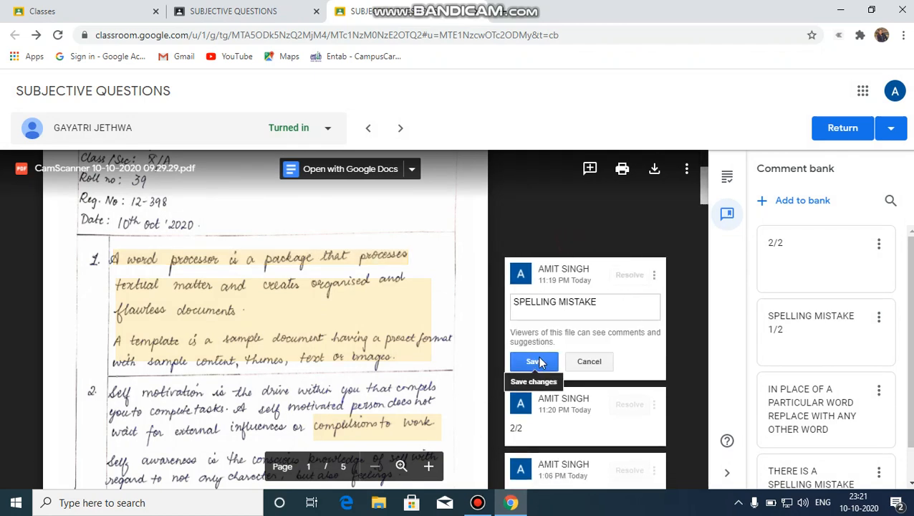
click(538, 356)
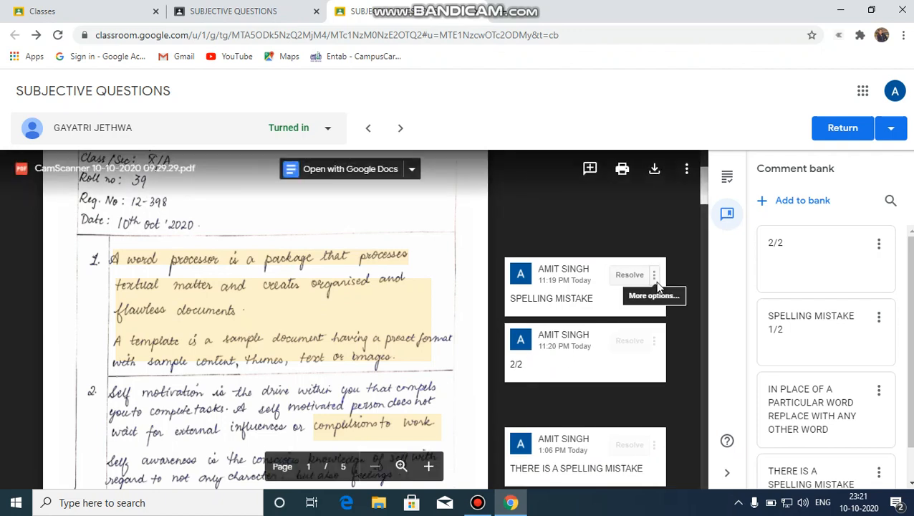
Delete the "SPELLING MISTAKE" comment thread on answer 1's first line and return to the submission's files and grade view
click(654, 276)
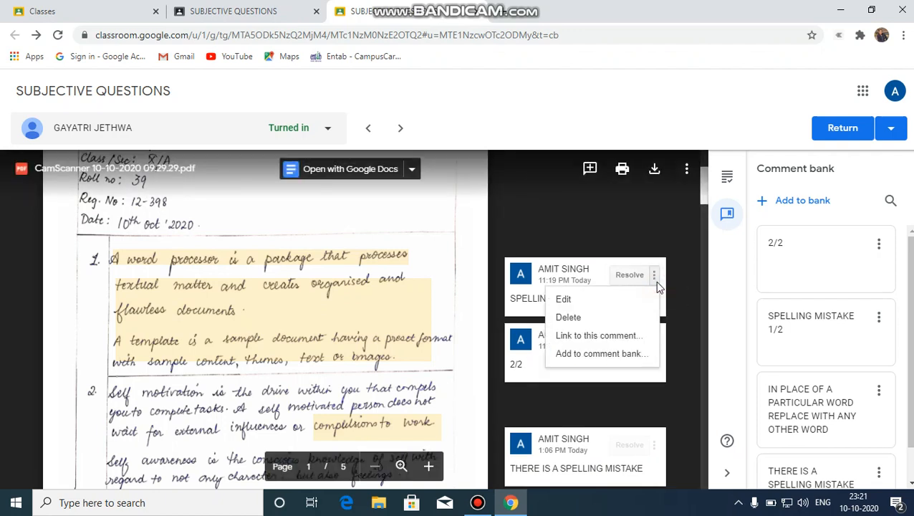
click(601, 319)
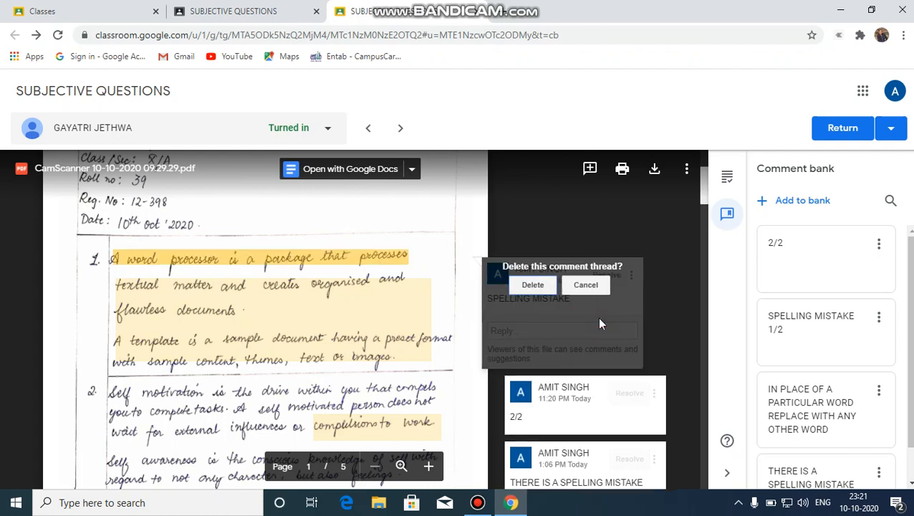
click(534, 286)
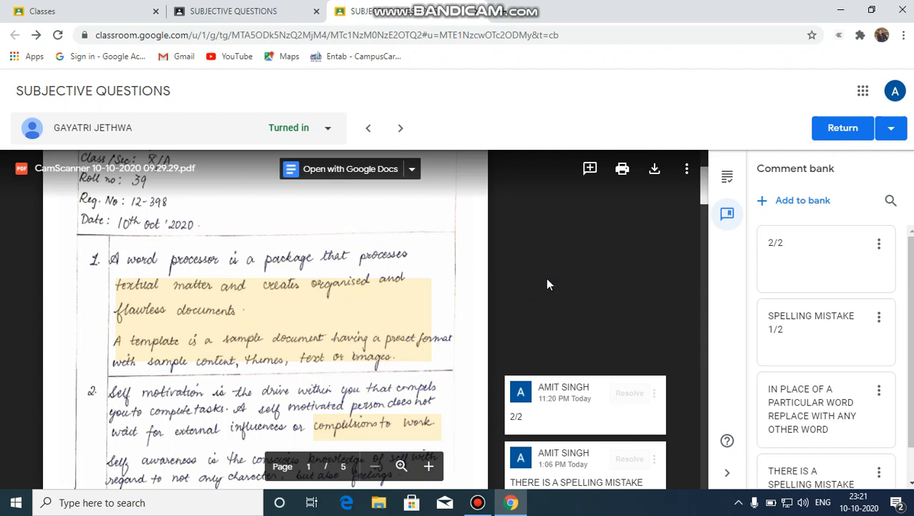
click(728, 179)
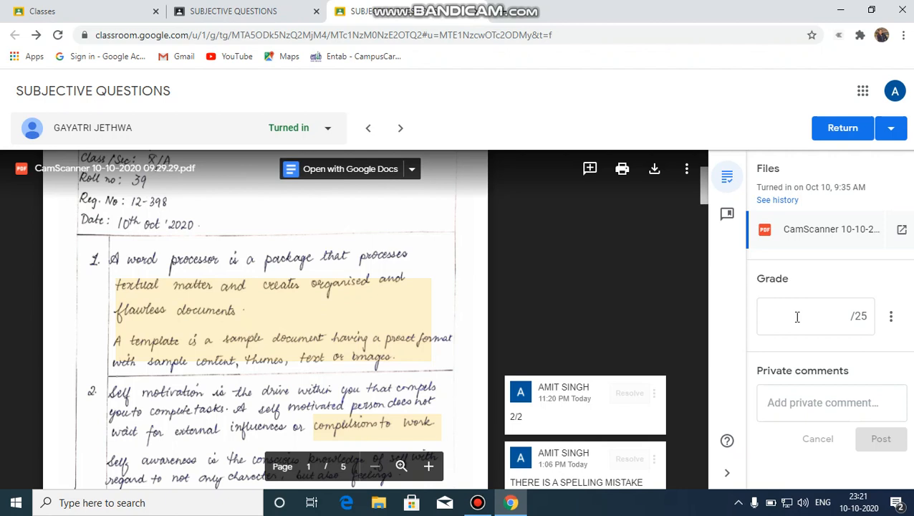
Grade the submission 25 out of 25 and place the cursor in the private comment field
click(820, 317)
text(25)
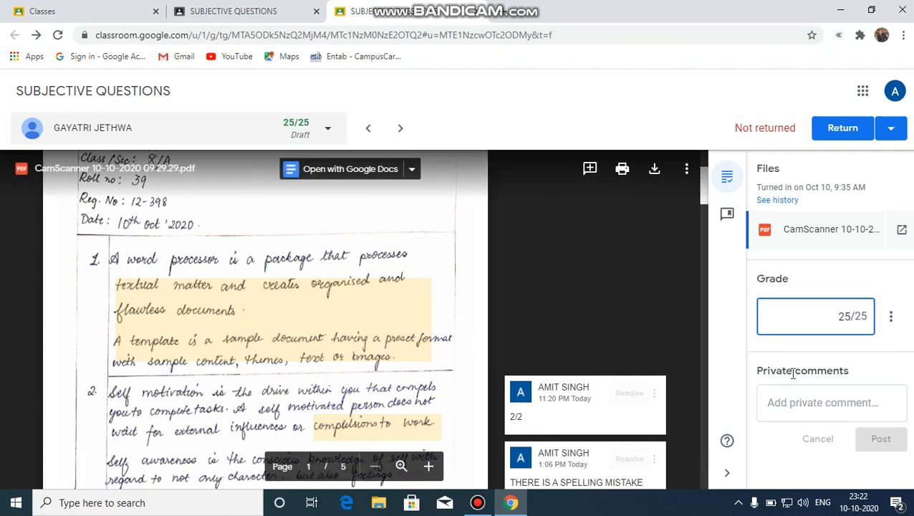
click(817, 402)
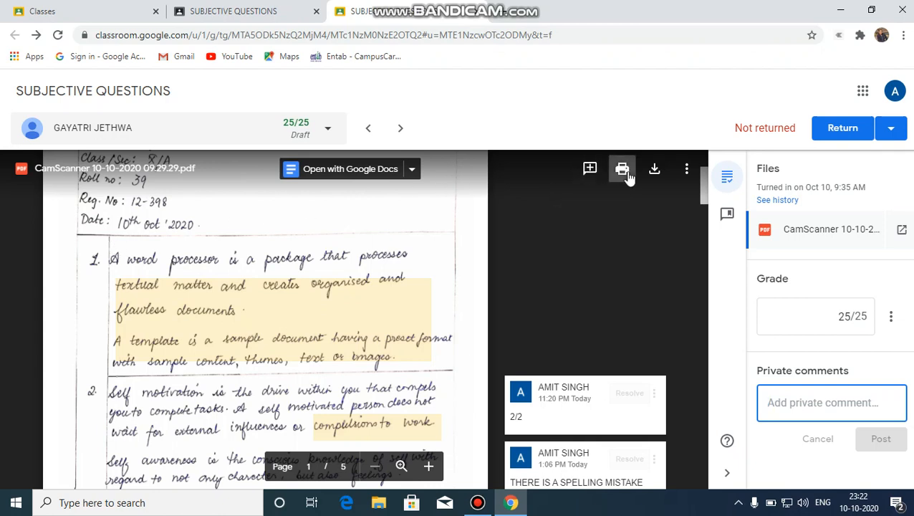
Highlight the first line of answer 1 and post the comment "1/2" on it
click(591, 169)
drag(110, 249, 414, 276)
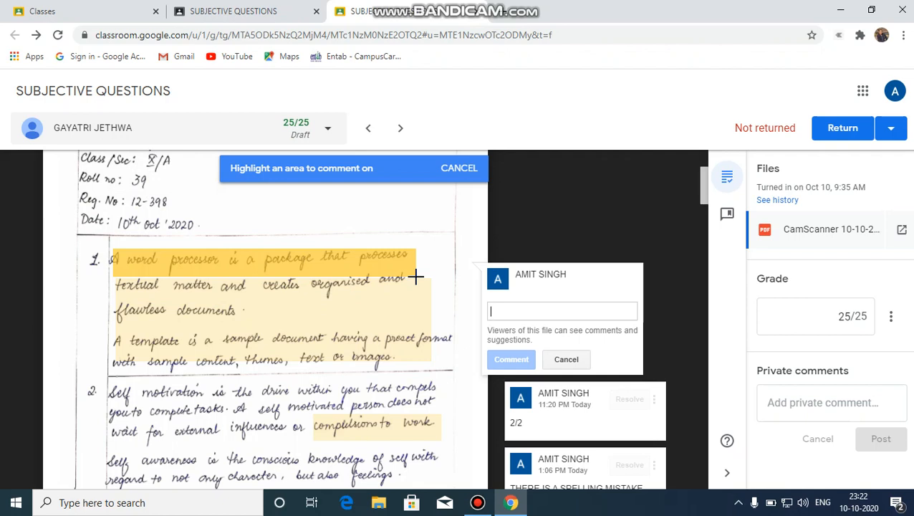
text(1/2)
click(523, 361)
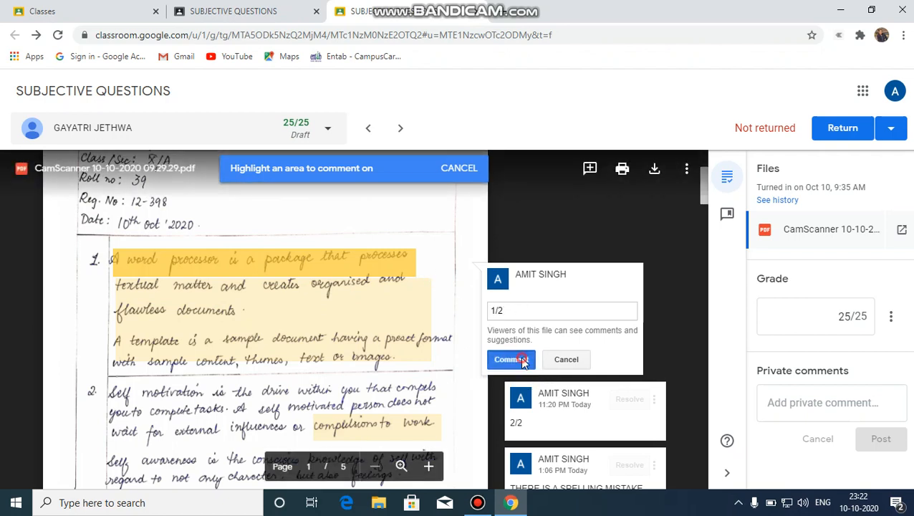
Switch to Excel 2013 and create a blank workbook
click(131, 505)
text(EX)
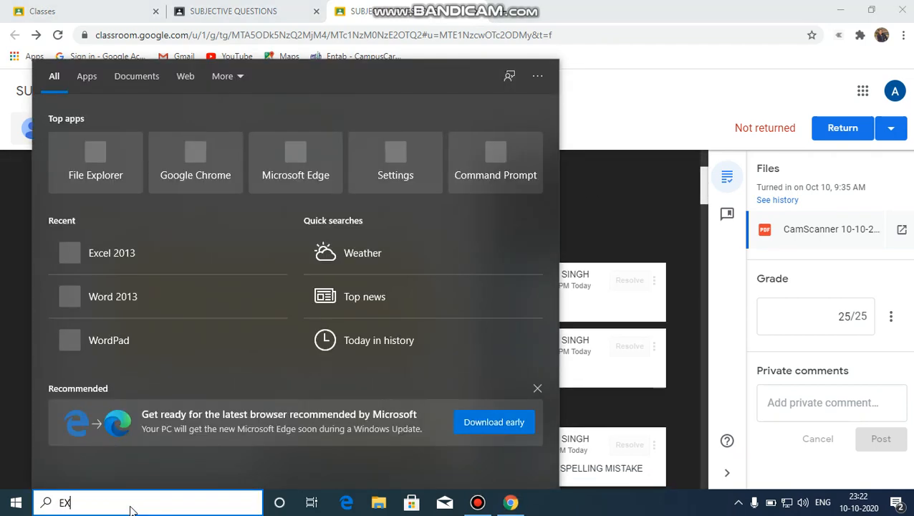
text(CEL 2013)
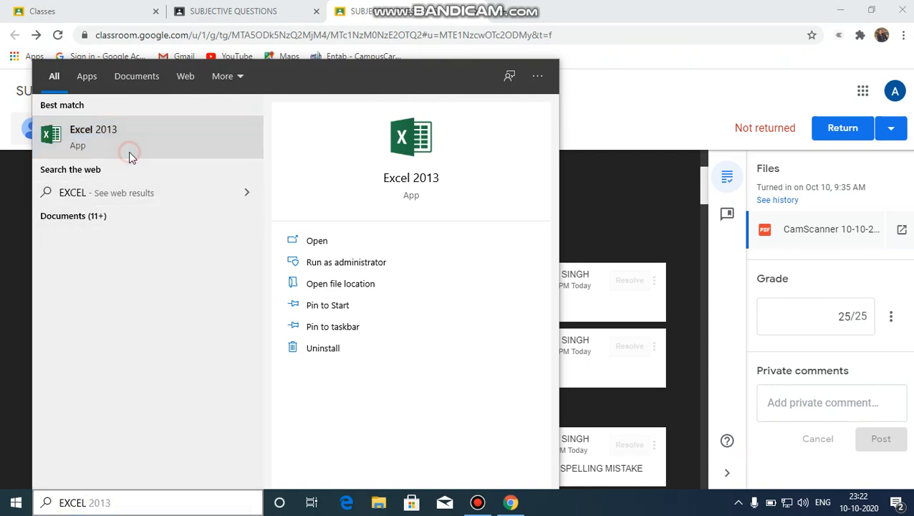
click(130, 153)
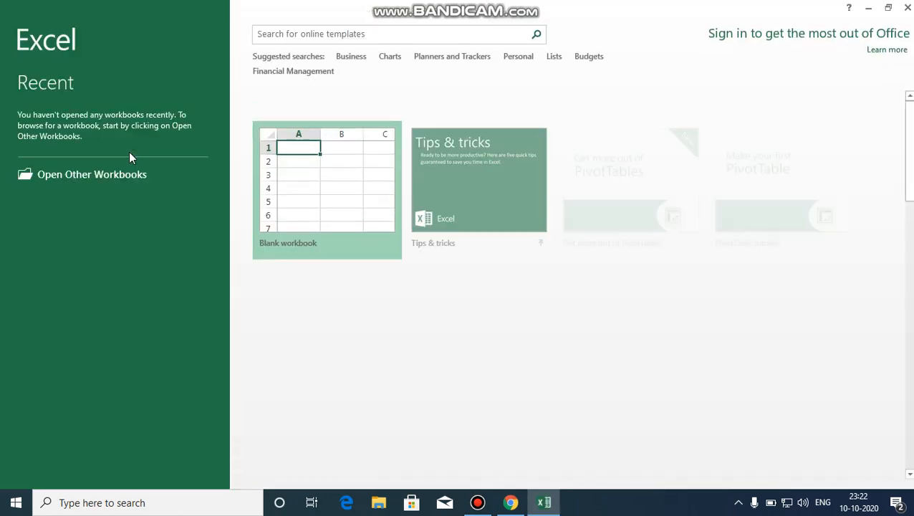
click(360, 190)
click(357, 190)
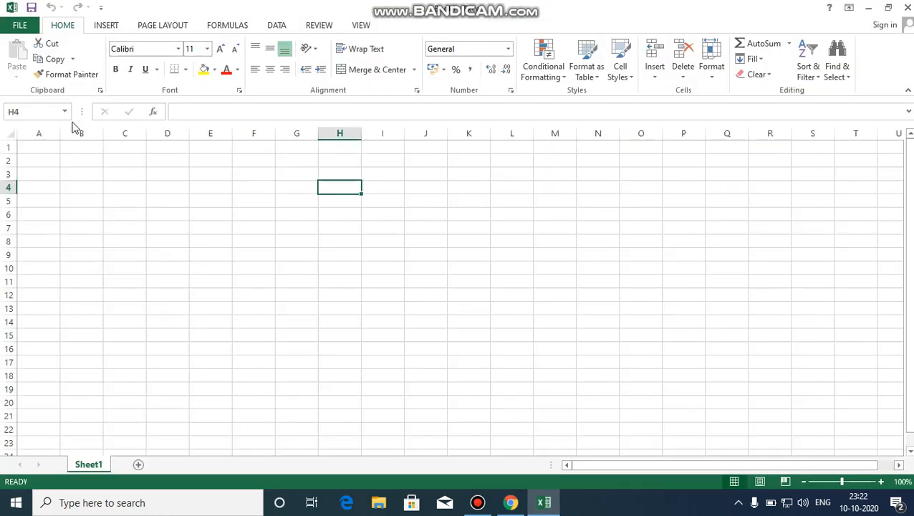
Enter the column headings "REG. NO.", "ROLLNO." and "NAME" in cells A1 to C1
click(35, 146)
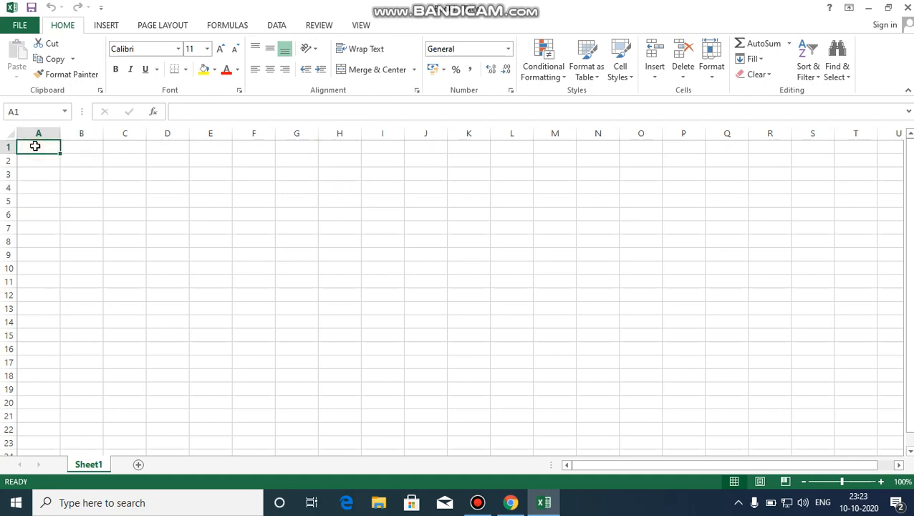
text(REG.)
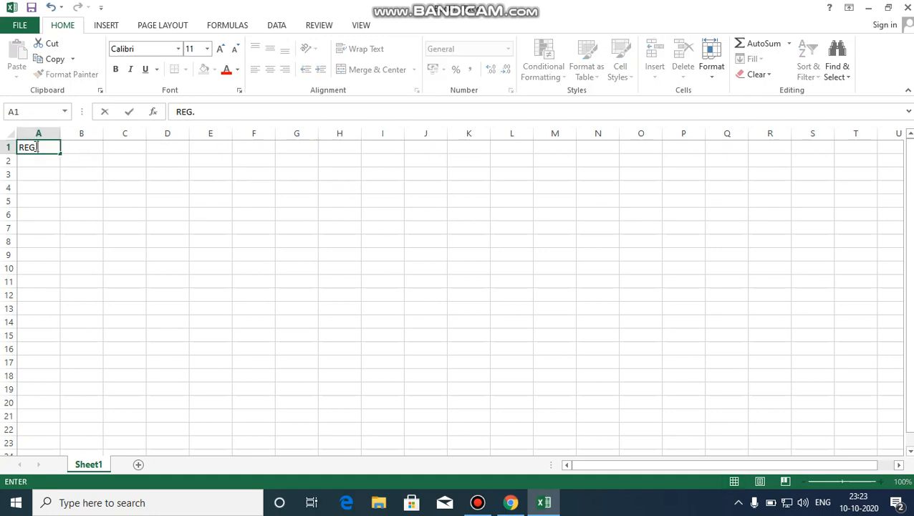
text( NO.)
key(Tab)
text(ROLLNP)
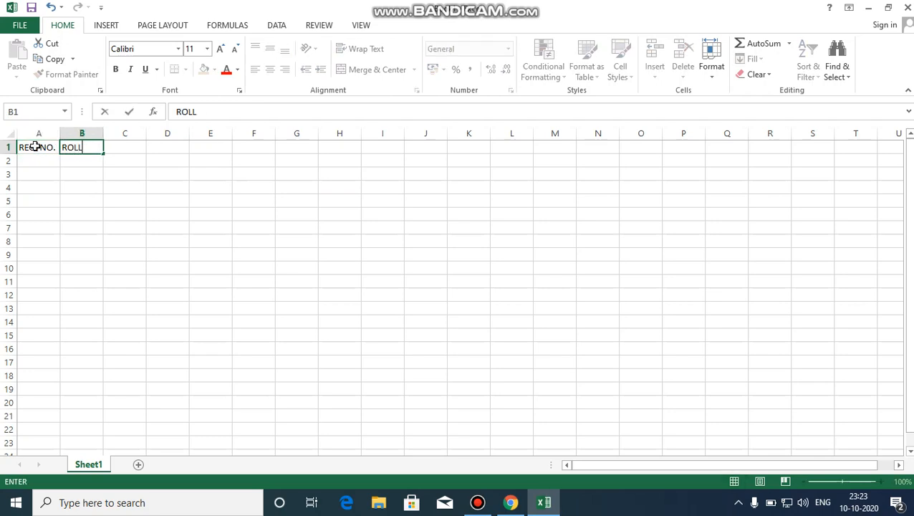
key(BackSpace)
text(O.)
key(Tab)
text(NAME)
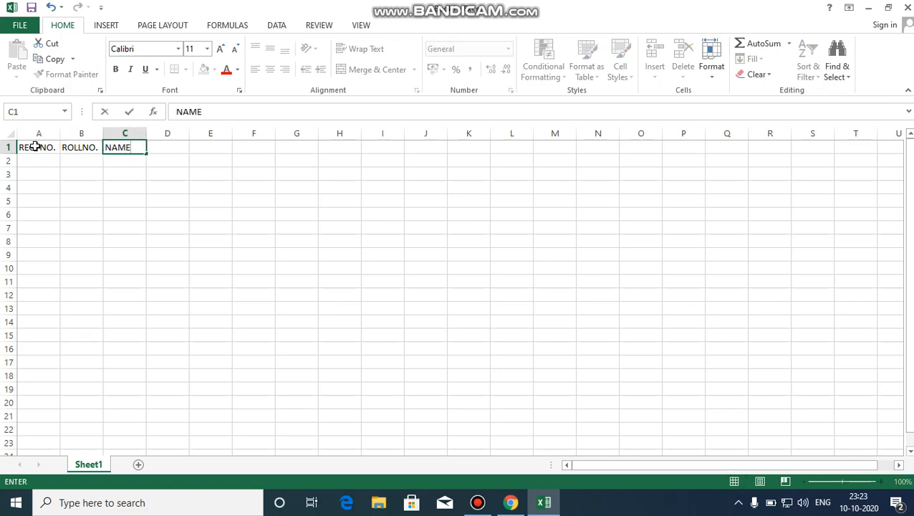
Enter the question numbers 1 to 5 as column headings in cells D1 to H1
key(Tab)
text(1)
key(Tab)
text(2)
key(Tab)
text(3)
key(Tab)
text(4)
key(Tab)
text(5)
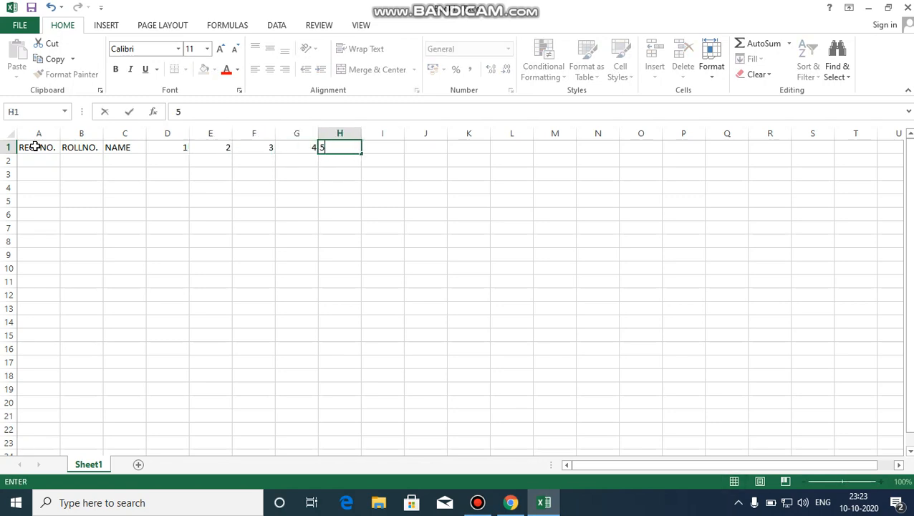
Leave I1 empty and add the headings "TOTAL" in J1 and "REMARK" in K1
key(Tab)
key(Tab)
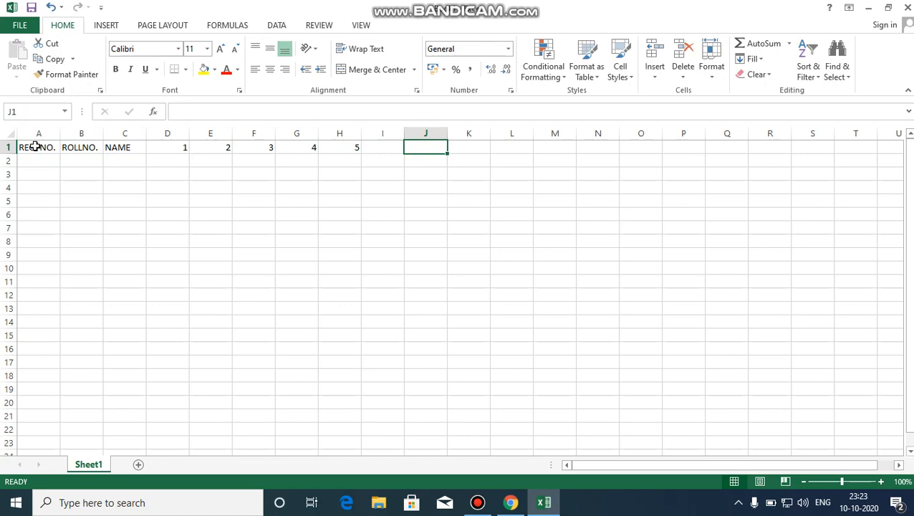
text(TOTAL)
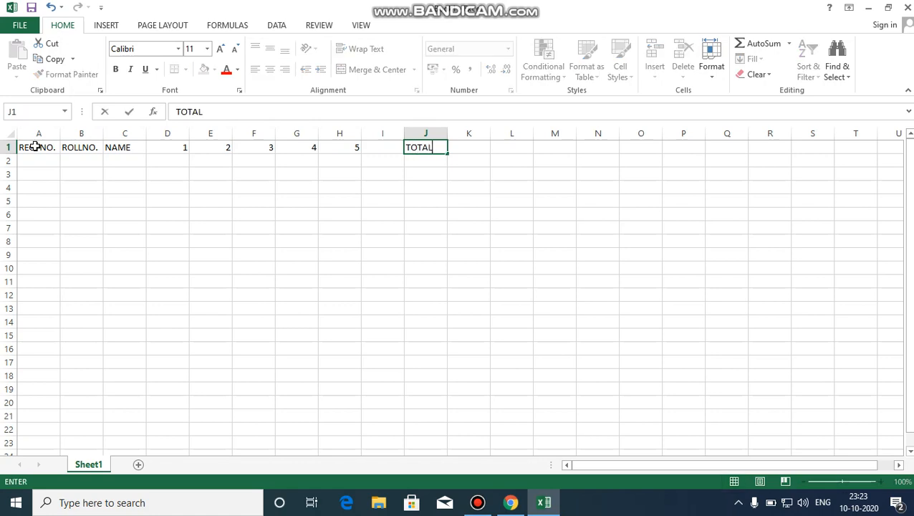
key(Tab)
text(REMARK)
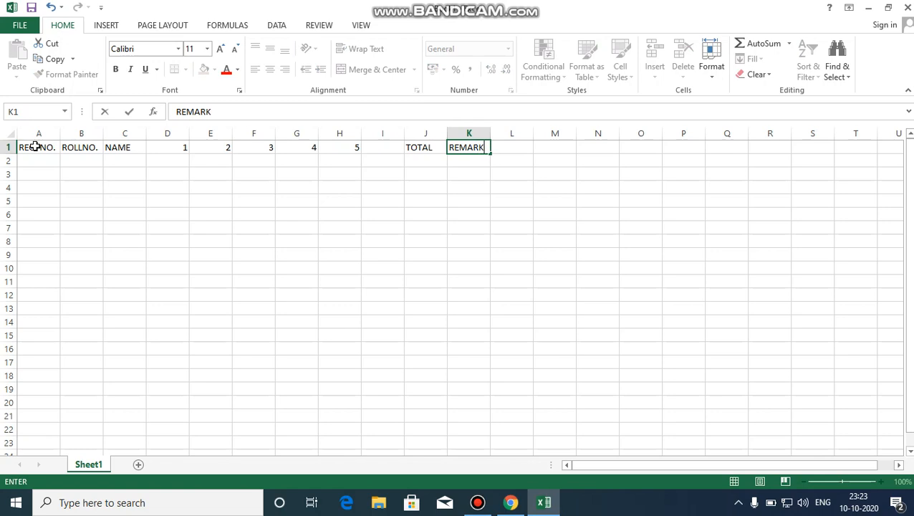
Fill in row 2 with "ABC" as the registration number, plus the student's roll number and first name
key(Return)
key(Left)
key(Left)
key(Left)
key(Left)
key(Left)
key(Left)
key(Left)
key(Left)
key(Left)
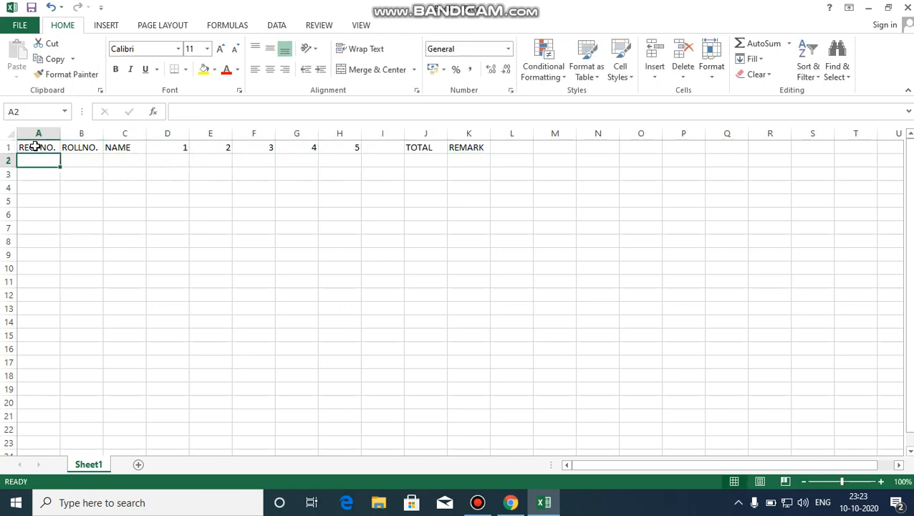
text(ABC)
key(Tab)
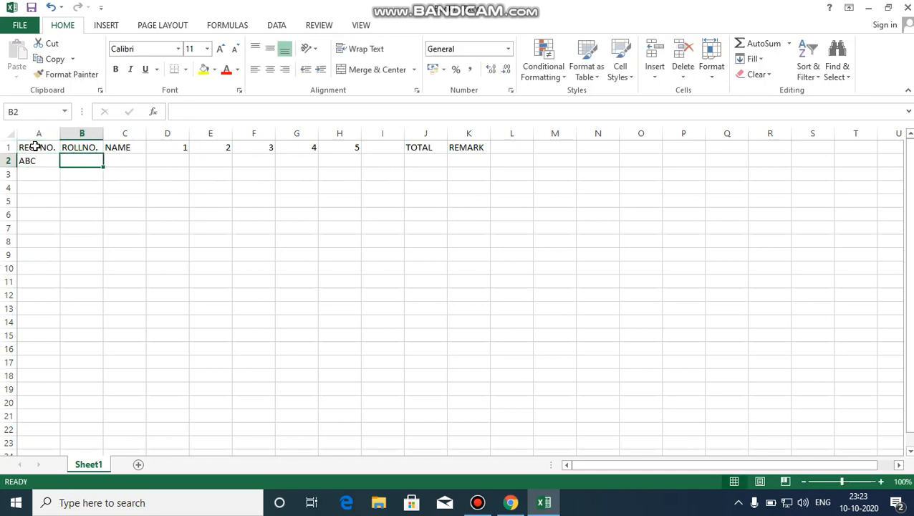
text(39)
key(Tab)
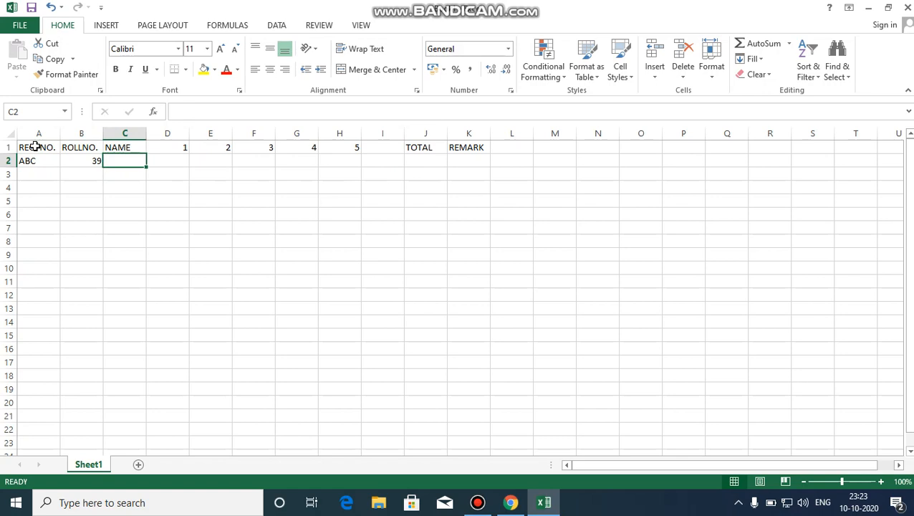
text(GA)
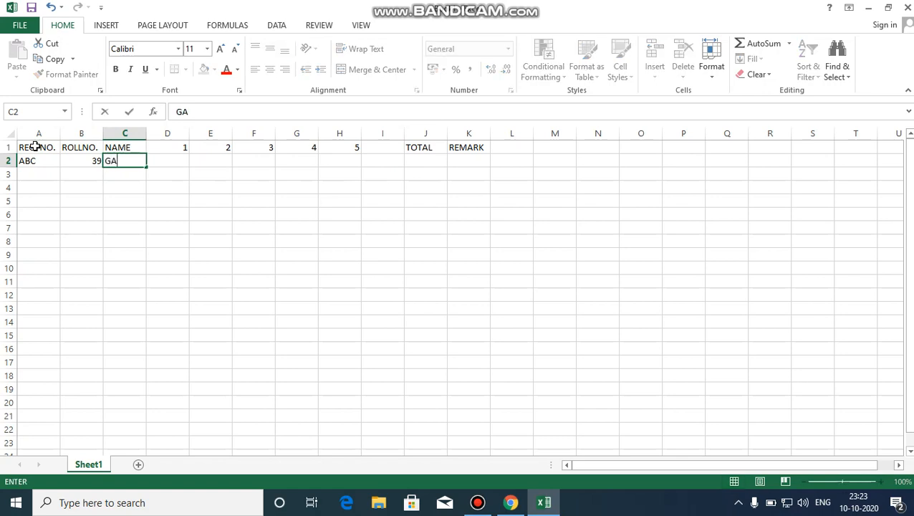
text(YATRI)
key(Tab)
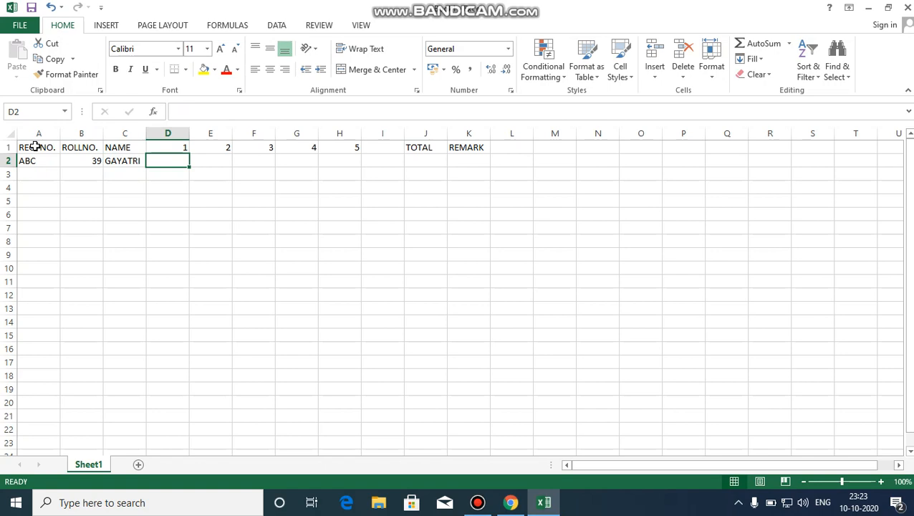
Enter the student's marks 2, 1, 2, 1 and 1 for questions 1 to 5 in D2 to H2
text(2)
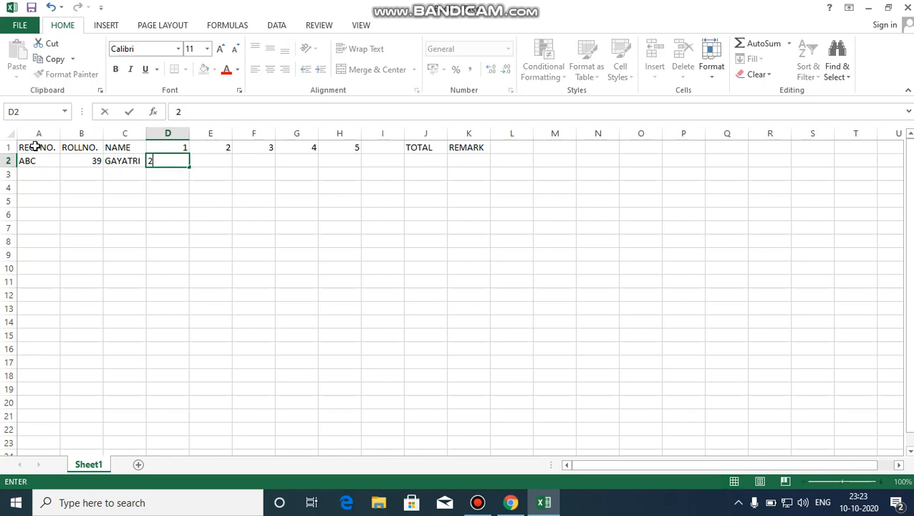
key(Tab)
text(1)
key(Tab)
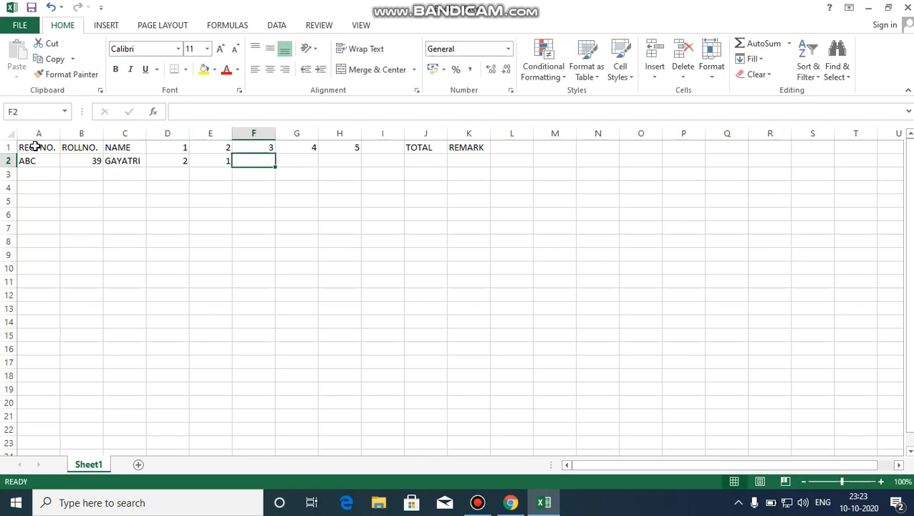
text(2)
key(Tab)
text(1)
key(Tab)
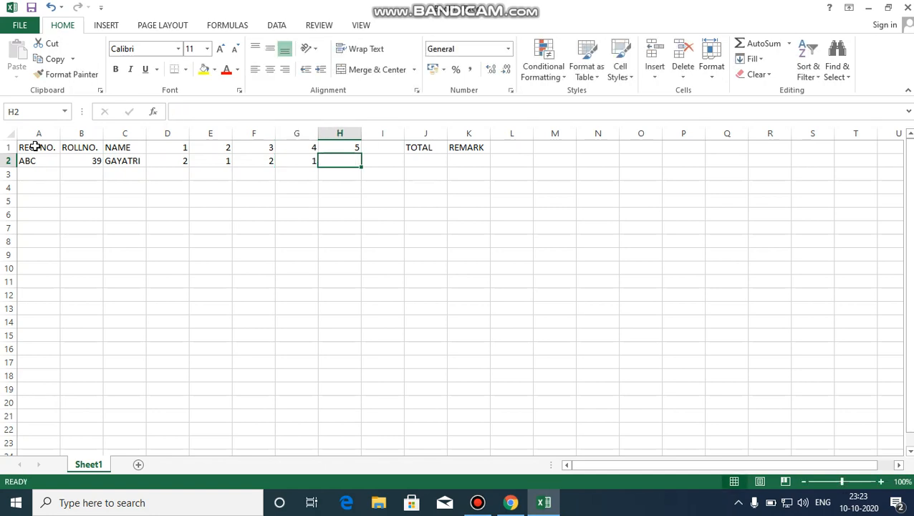
text(1)
key(Tab)
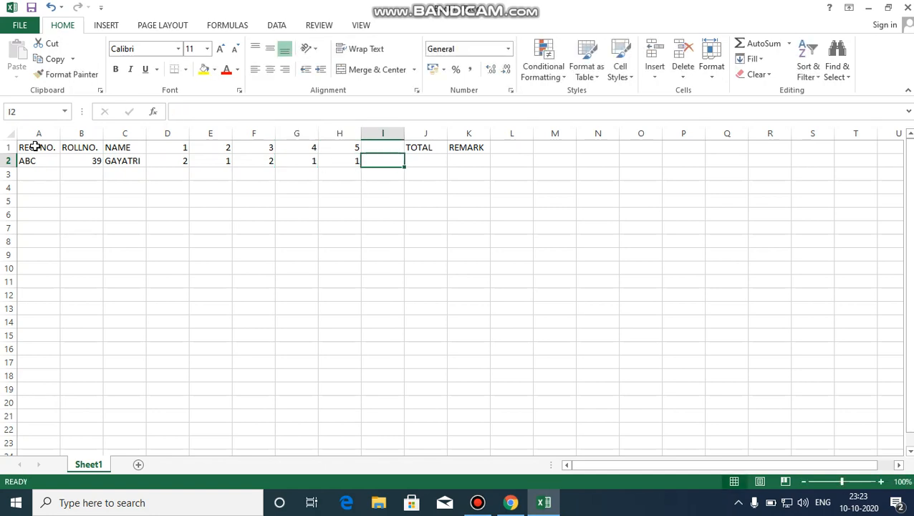
Enter 25 as the student's total in J2
key(Tab)
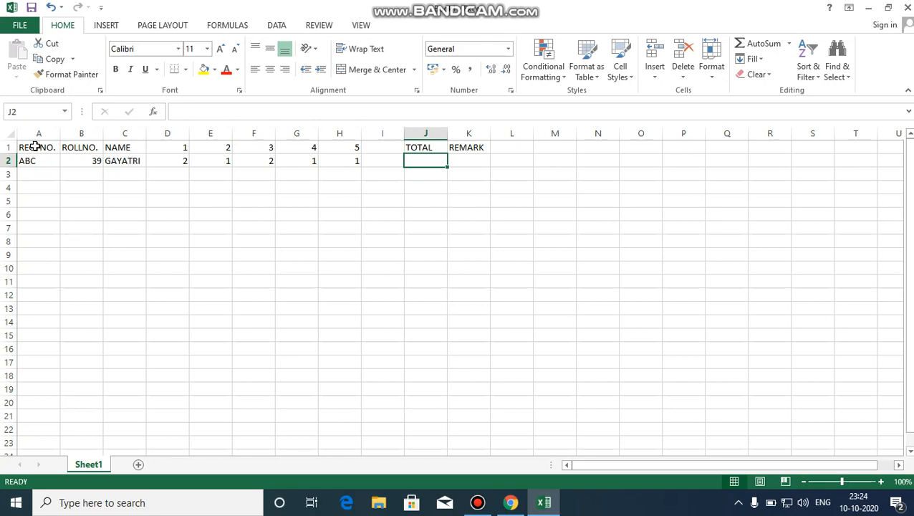
text(25)
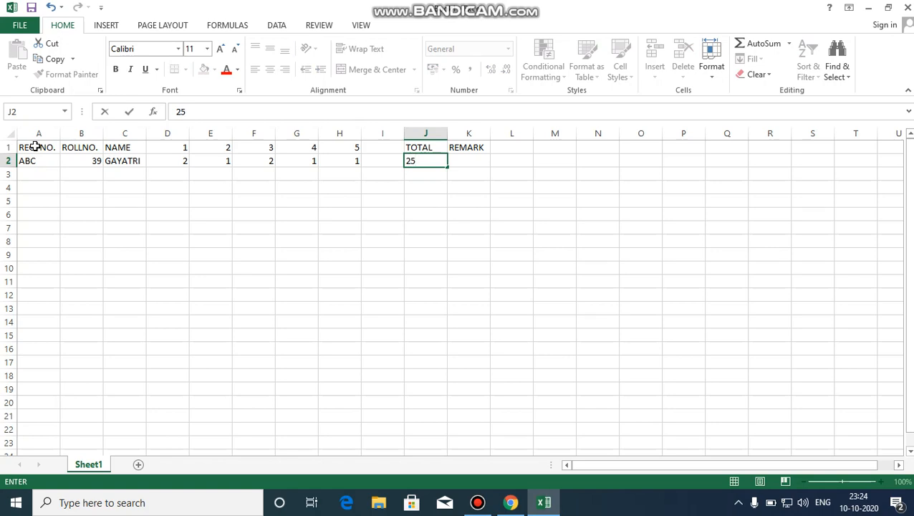
key(Tab)
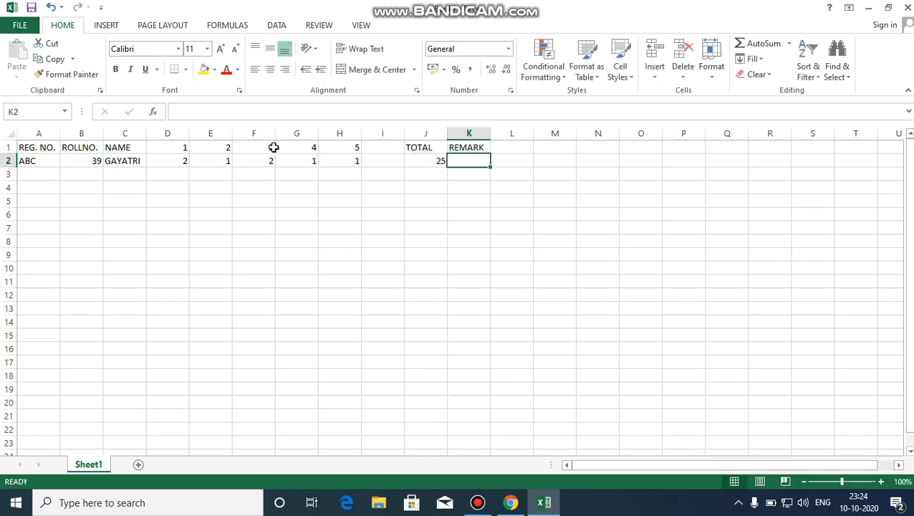
text(E)
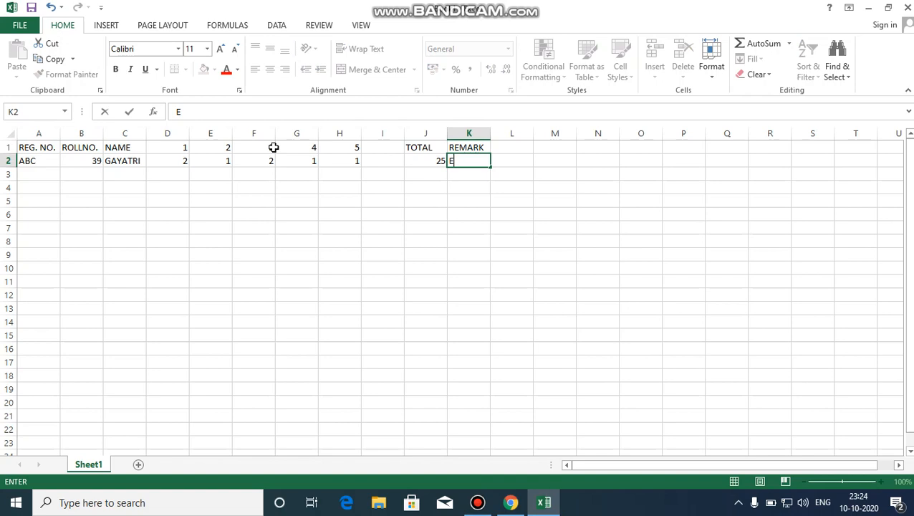
text(XCLEENT)
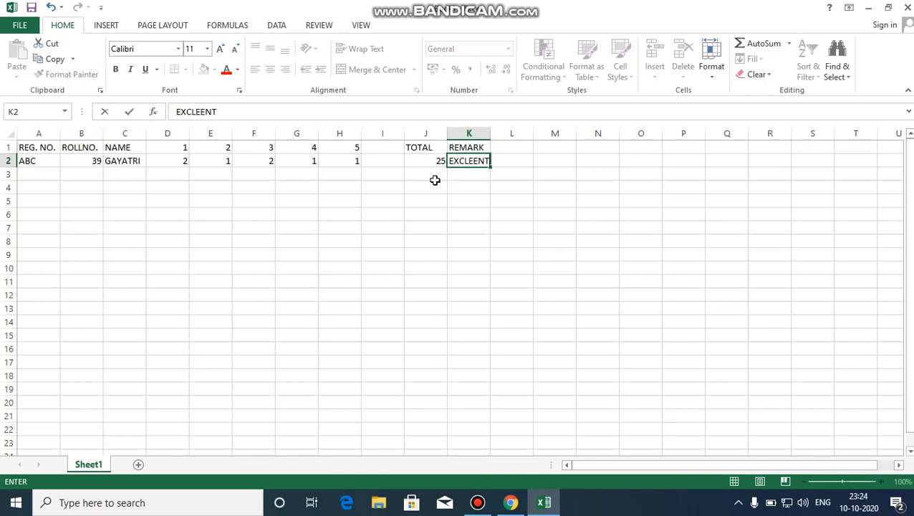
key(BackSpace)
key(BackSpace)
key(BackSpace)
key(BackSpace)
key(BackSpace)
key(BackSpace)
key(BackSpace)
key(BackSpace)
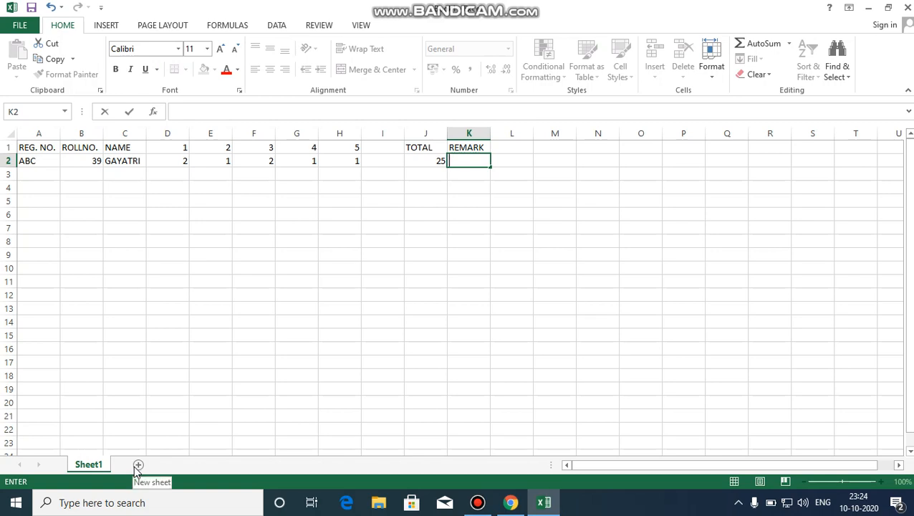
Rename Sheet1 as XA
double_click(90, 464)
text(XA)
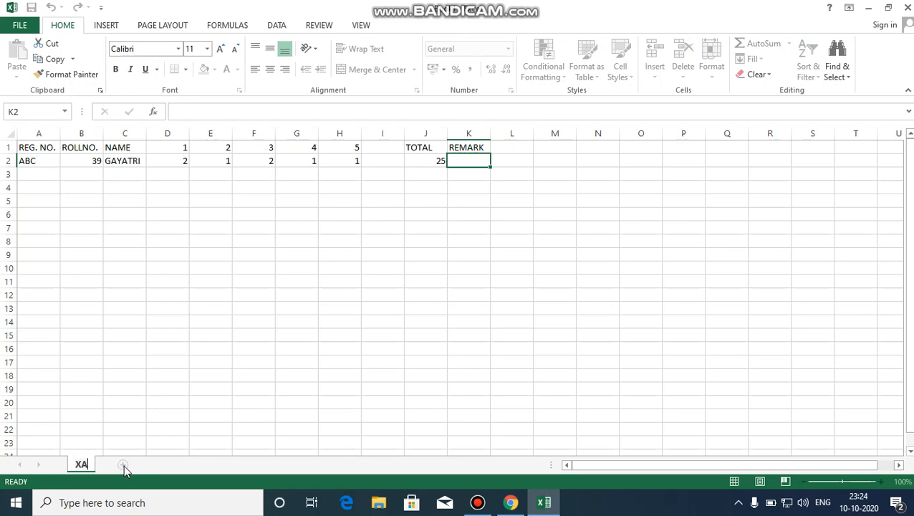
key(Return)
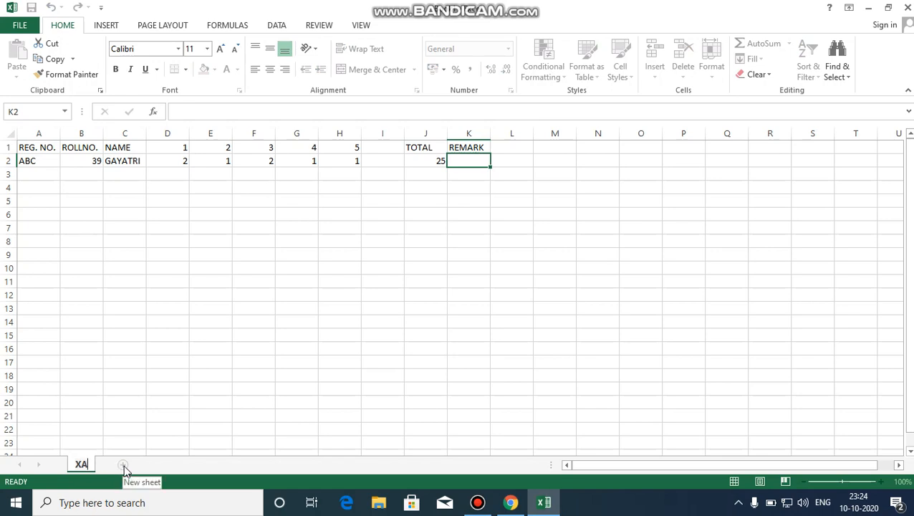
Add a second sheet named XC and go back to the XA sheet
click(125, 467)
double_click(123, 465)
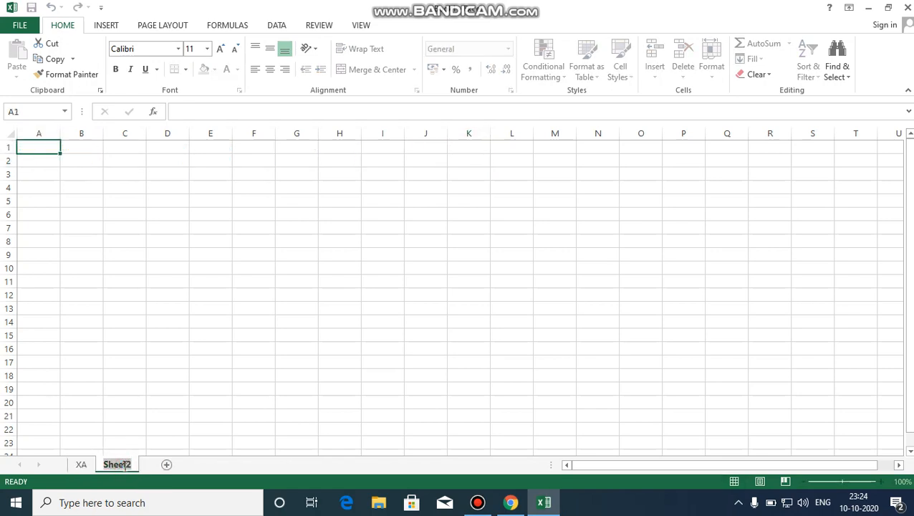
text(XC)
click(79, 463)
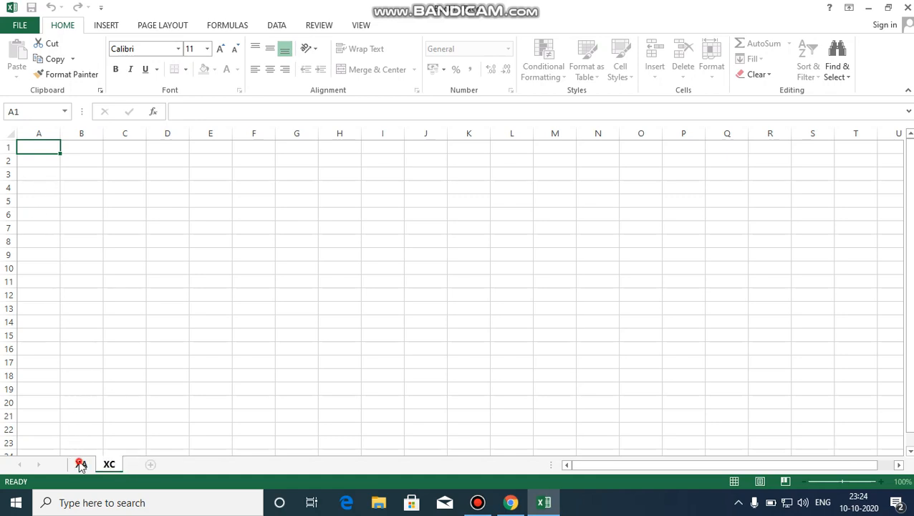
Copy the heading row A1:K1 from the XA sheet into row 1 of the XC sheet
drag(24, 147, 463, 147)
key(ctrl+c)
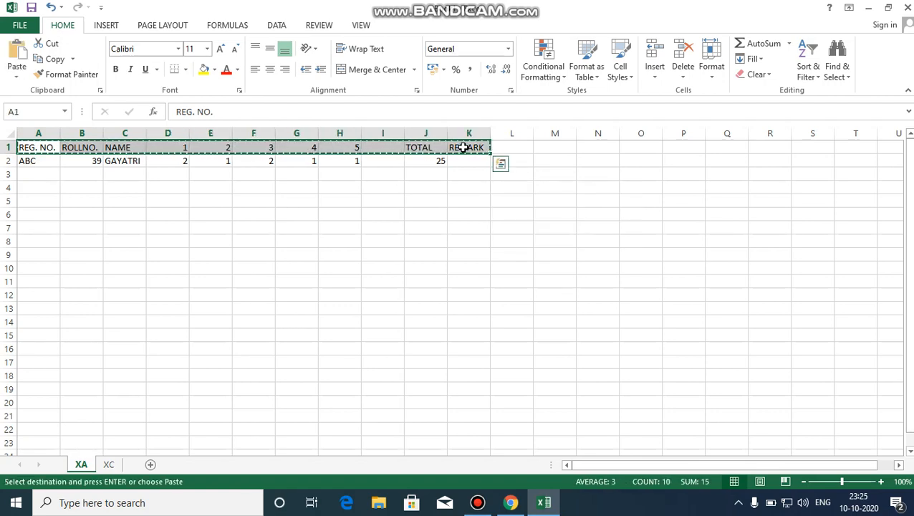
click(109, 464)
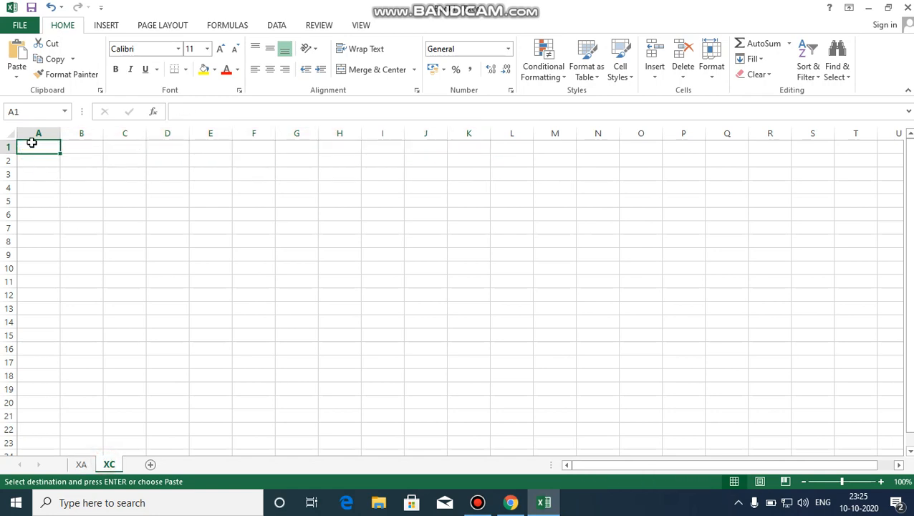
key(ctrl+v)
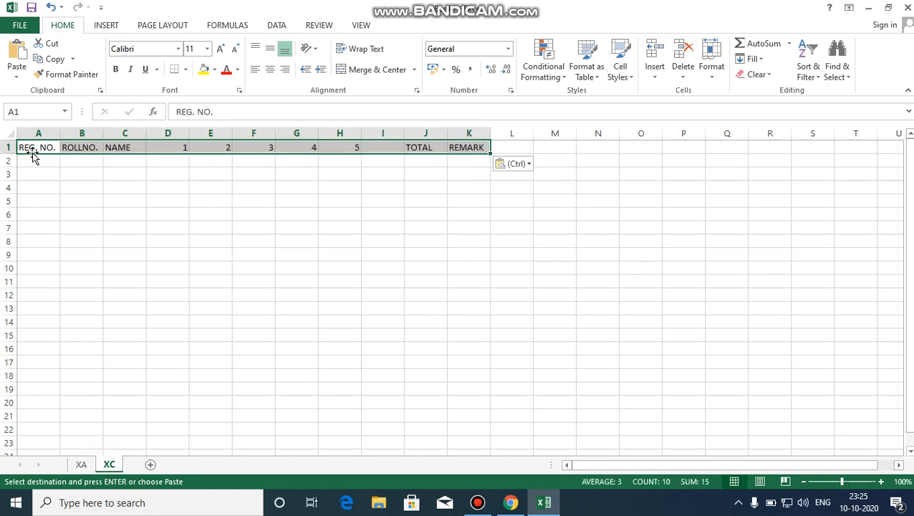
Go through the empty row 2 cells of the XC sheet under each heading, from REG. NO. to REMARK
click(32, 166)
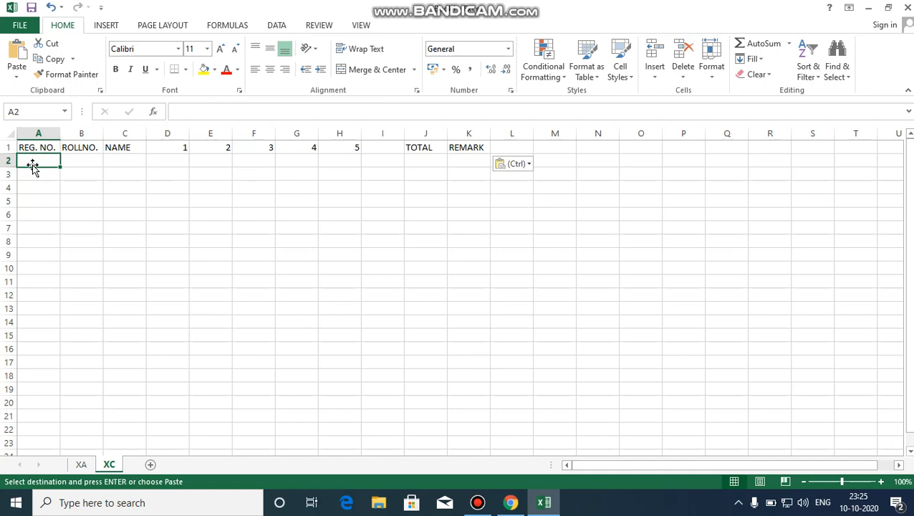
key(Right)
key(Right)
key(Right)
key(Right)
key(Right)
key(Right)
key(Right)
key(Right)
key(Right)
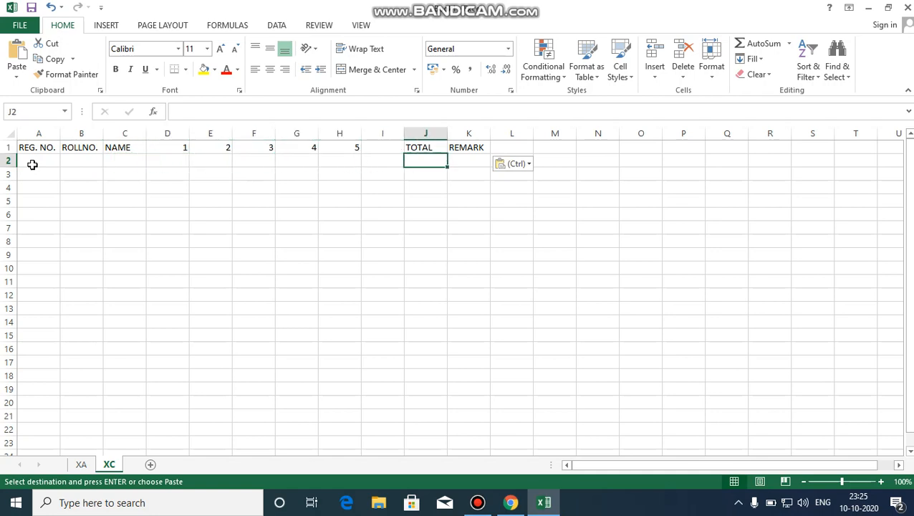
key(Right)
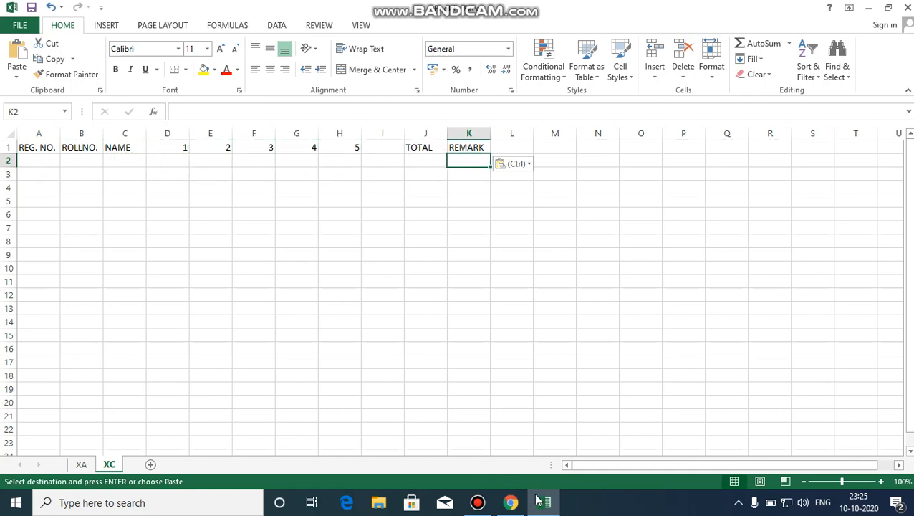
Switch to Google Classroom in Chrome and review the student's answers and marking comments on the first two PDF pages
click(512, 503)
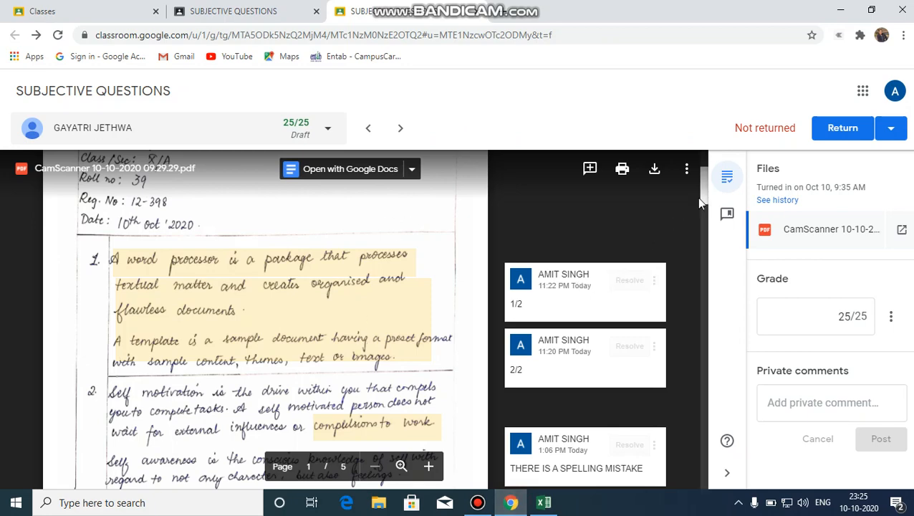
drag(700, 203, 692, 274)
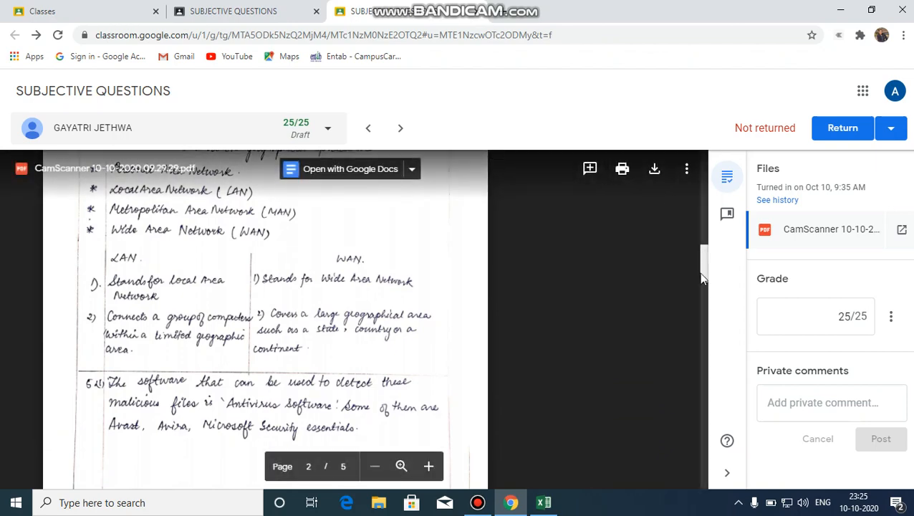
drag(701, 278, 692, 209)
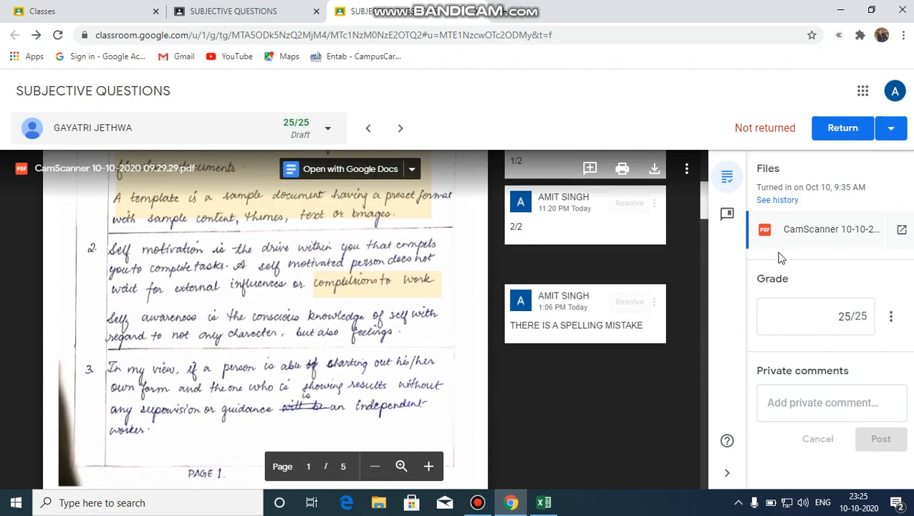